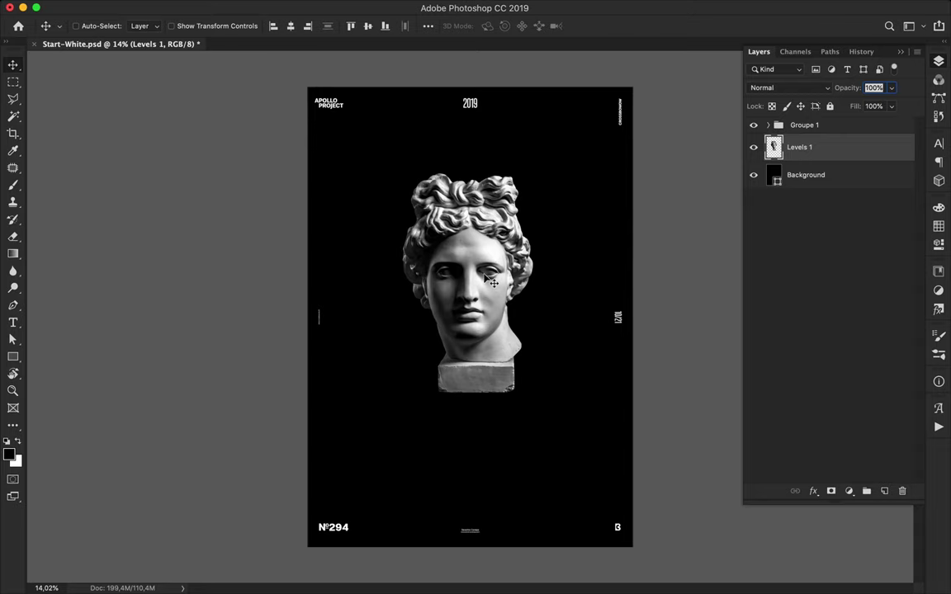
- Nudge the statue lower and draw a tall rectangle panel over the poster's middle
left_click_drag(491, 287, 491, 319)
left_click(817, 175)
key("u")
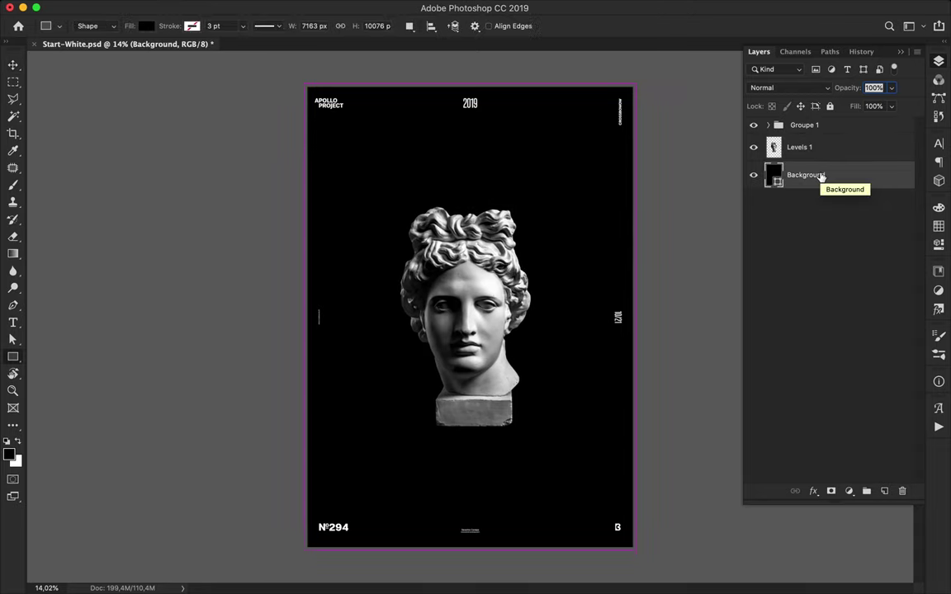
left_click_drag(345, 139, 597, 497)
- Fill the rectangle panel with an orange swatch after trying several yellows
left_click(175, 25)
left_click(95, 135)
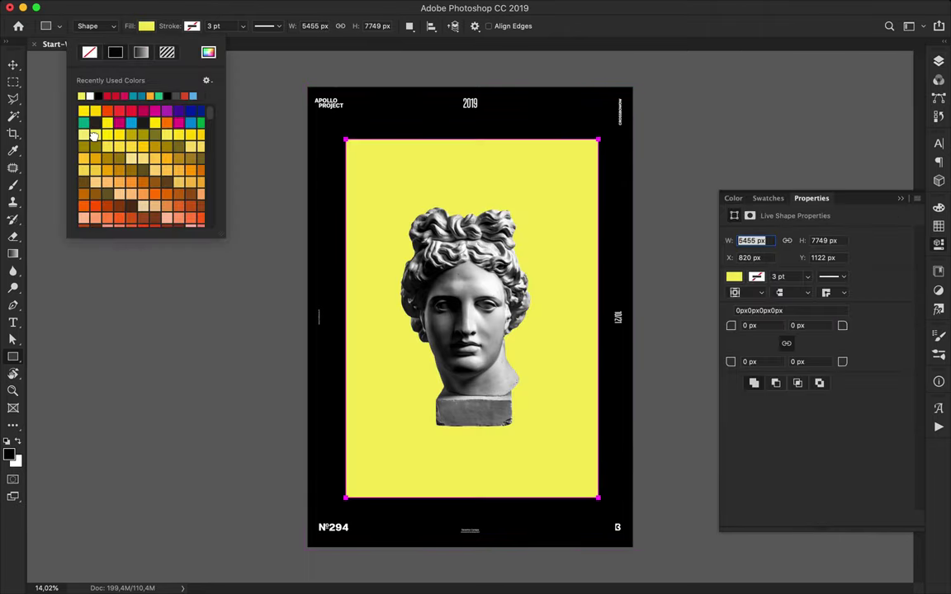
left_click(96, 111)
left_click(139, 147)
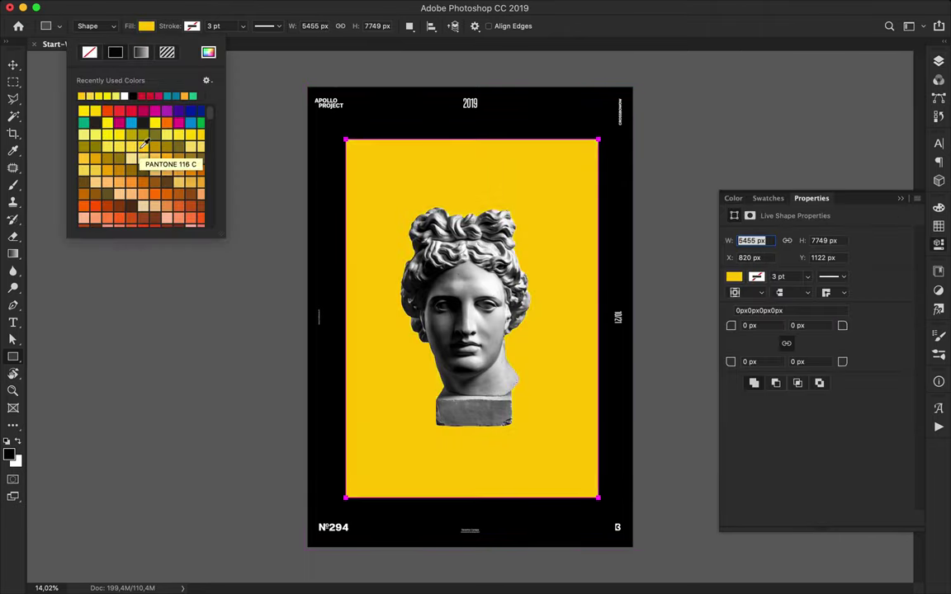
left_click(176, 148)
- Set the statue layer Levels 1 to Multiply and move it toward the lower right
key("v")
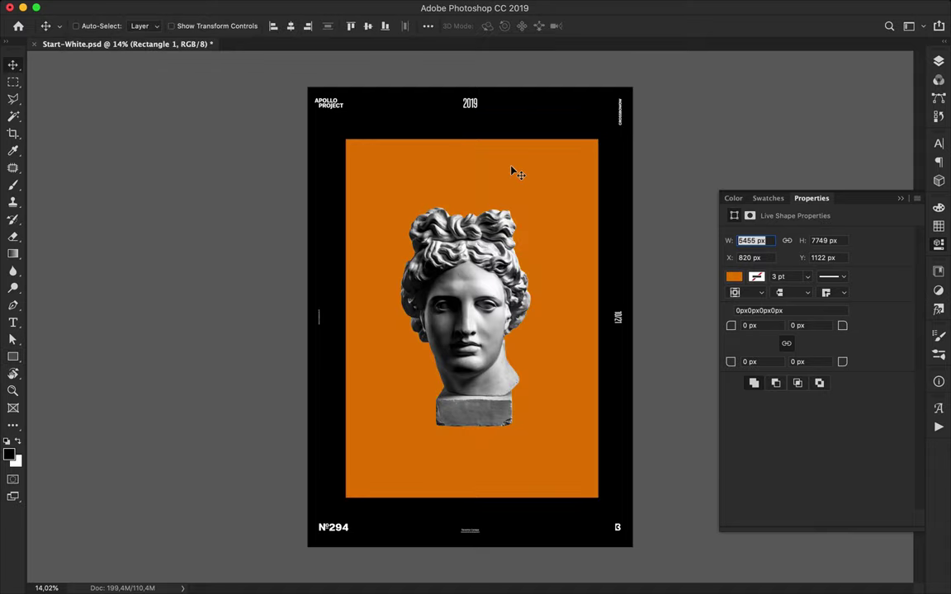
left_click(939, 60)
left_click(789, 88)
left_click(798, 124)
mouse_move(511, 280)
left_mouse_down()
mouse_move(415, 343)
mouse_move(415, 368)
mouse_move(519, 403)
mouse_move(507, 384)
mouse_move(538, 406)
mouse_move(396, 97)
left_mouse_up()
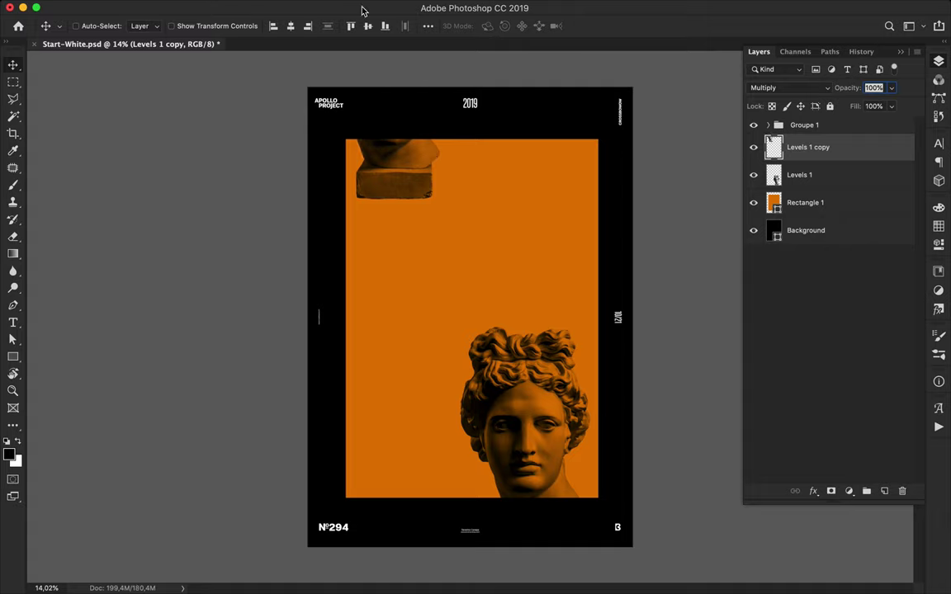
- Nudge the lower statue down-right and start a new text layer on the panel
left_click_drag(447, 338, 492, 385)
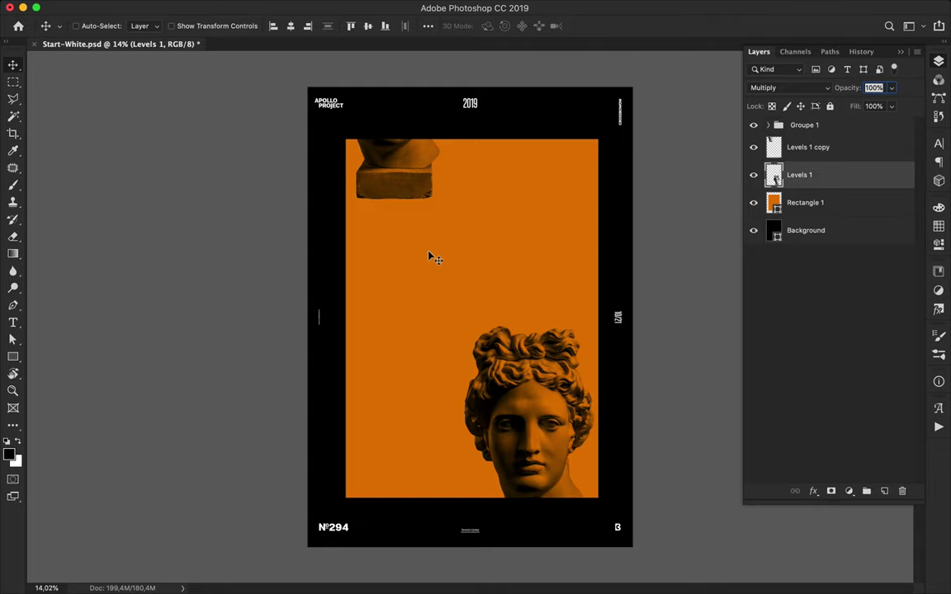
key("t")
left_click(481, 212)
- Type OBJECTIVE and set it to the SemiCondensed style at 130 pt
type("OBJECTIVE")
key("Escape")
key("v")
left_click(938, 143)
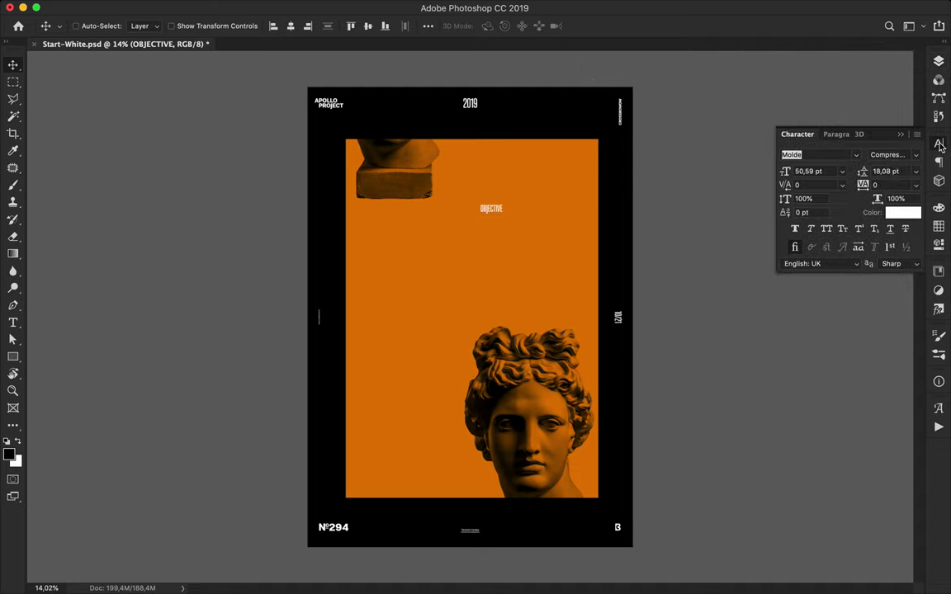
left_click(890, 155)
scroll(818, 326, "down", 3)
left_click(818, 330)
left_click(813, 171)
type("130")
key("Return")
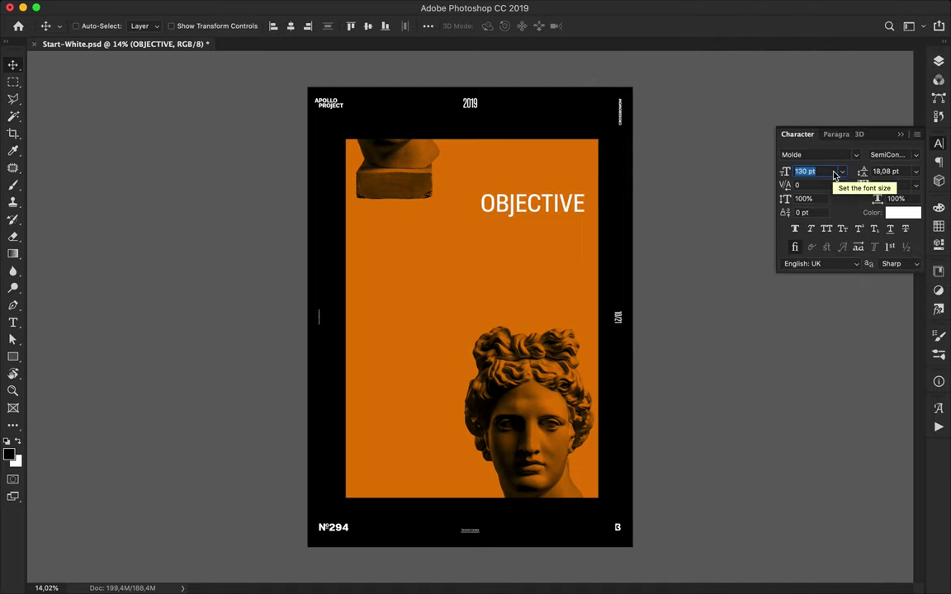
- Change the OBJECTIVE text to the Medium style at 140 pt
left_click(916, 155)
left_click(826, 351)
left_click(832, 173)
type("140")
key("Return")
scroll(832, 172, "up", 4)
scroll(832, 172, "up", 2)
scroll(830, 172, "up", 3)
scroll(830, 171, "up", 2)
scroll(829, 171, "down", 1)
- Set OBJECTIVE's tracking to 120 after trying 200
left_click(884, 185)
type("200")
key("Return")
left_click_drag(608, 211, 576, 212)
type("120")
key("Return")
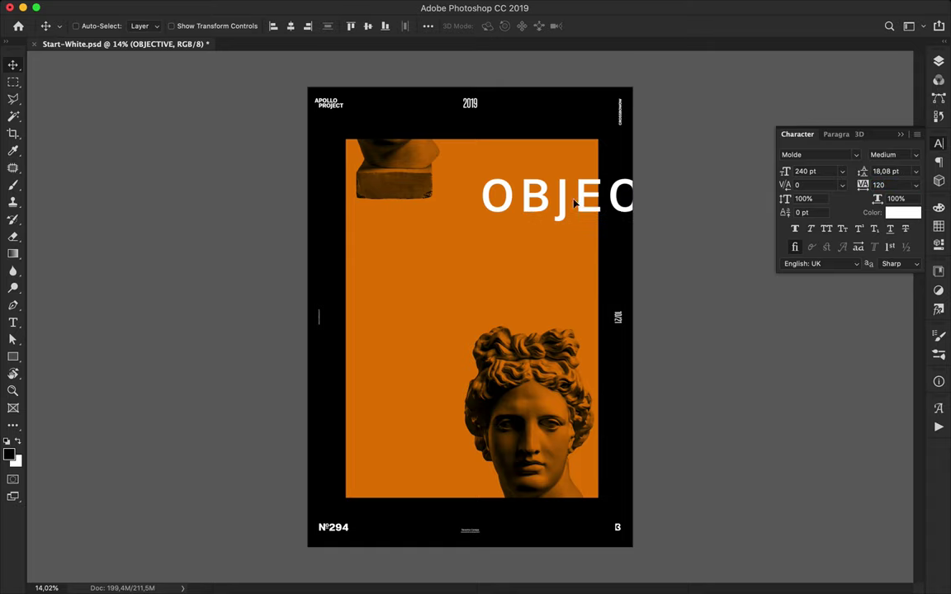
- Move OBJECTIVE near the top and place a copy so CTIVE shows at left
scroll(578, 203, "up", 3)
scroll(577, 204, "right", 5)
mouse_move(541, 195)
left_mouse_down()
mouse_move(547, 191)
mouse_move(232, 255)
left_mouse_up()
scroll(545, 198, "down", 2)
scroll(536, 194, "down", 2)
scroll(570, 204, "left", 5)
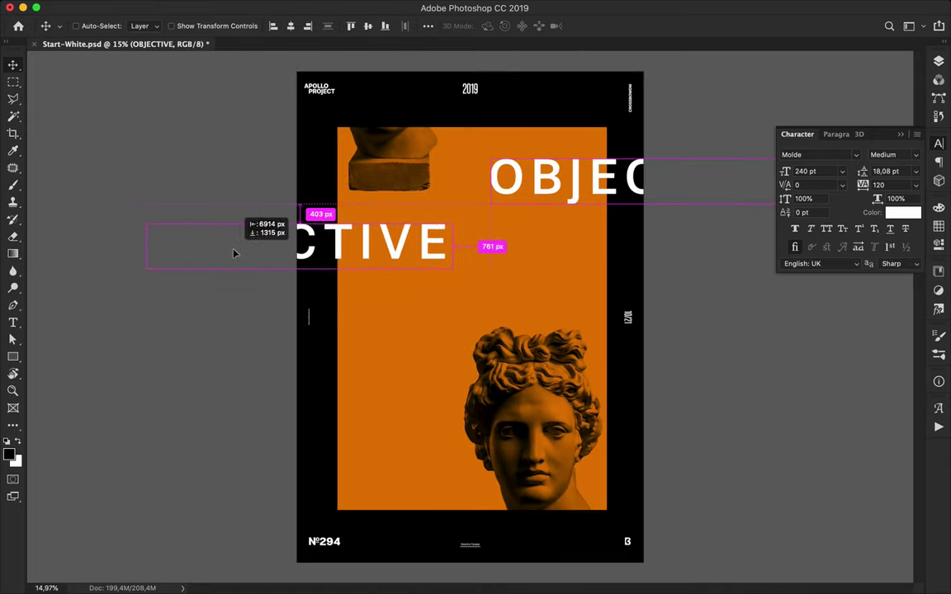
left_click_drag(232, 255, 232, 254)
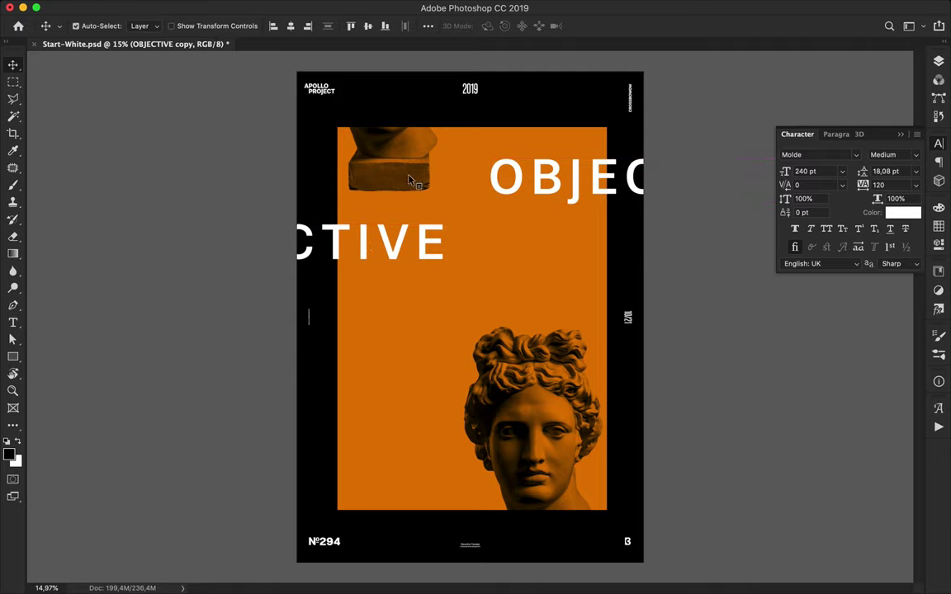
- Add an APOLLO text layer over the statue and shift it left and up
key("t")
left_click(404, 346)
type("APOLO")
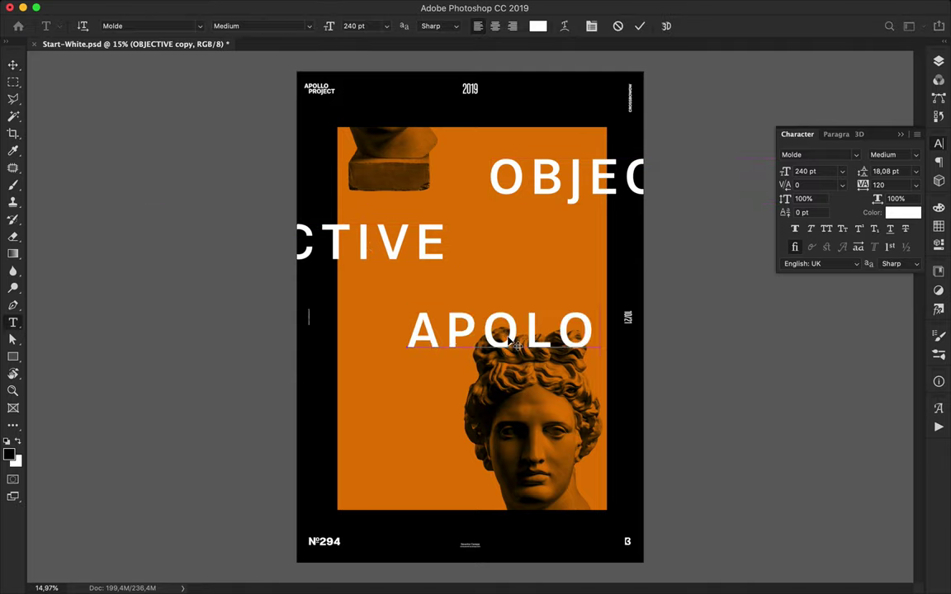
key("BackSpace")
type("LO")
key("ctrl+Return")
key("v")
left_click_drag(516, 345, 464, 328)
- Set the APOLLO font size to 60 pt
left_click(827, 171)
scroll(827, 171, "down", 4)
scroll(827, 171, "down", 10)
scroll(827, 171, "down", 3)
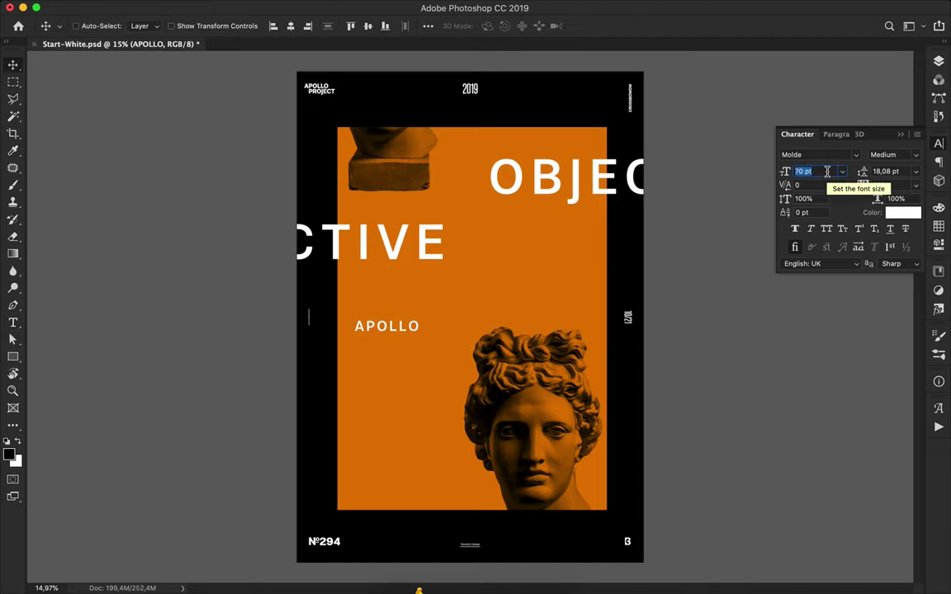
left_click(642, 7)
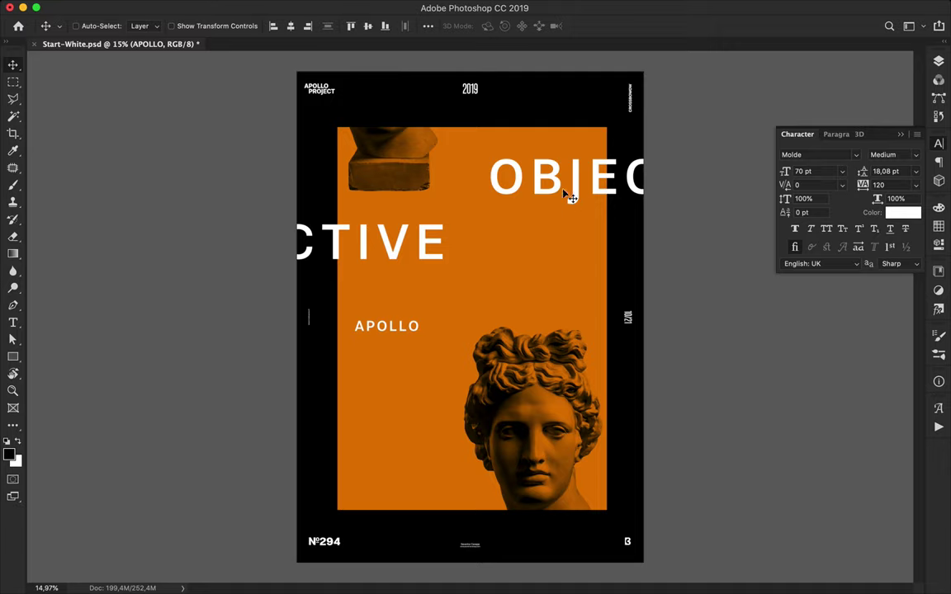
scroll(823, 171, "down", 1)
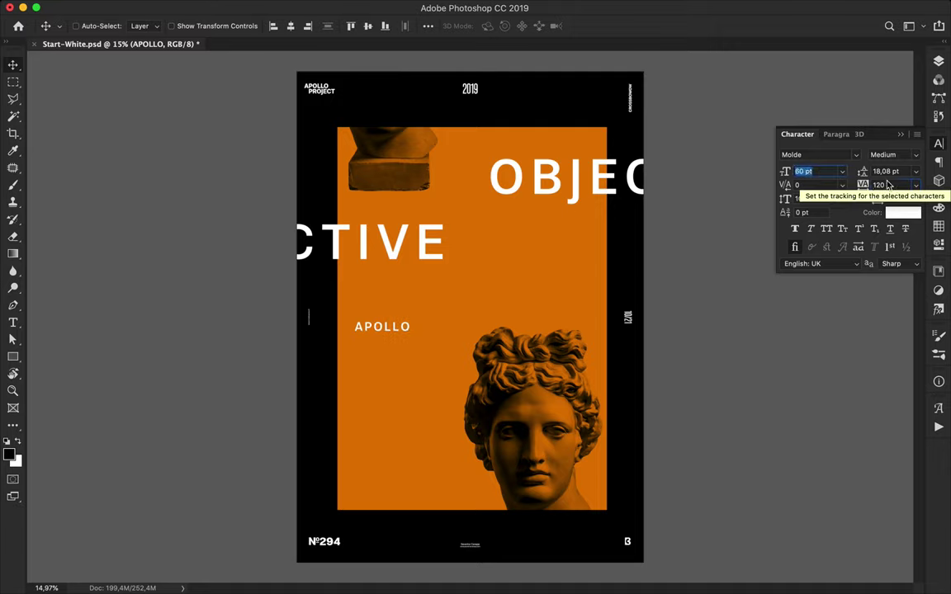
- Give APOLLO 920 tracking and place it at the panel's bottom left
left_click(886, 185)
scroll(886, 185, "up", 5)
scroll(887, 185, "up", 5)
scroll(887, 185, "up", 5)
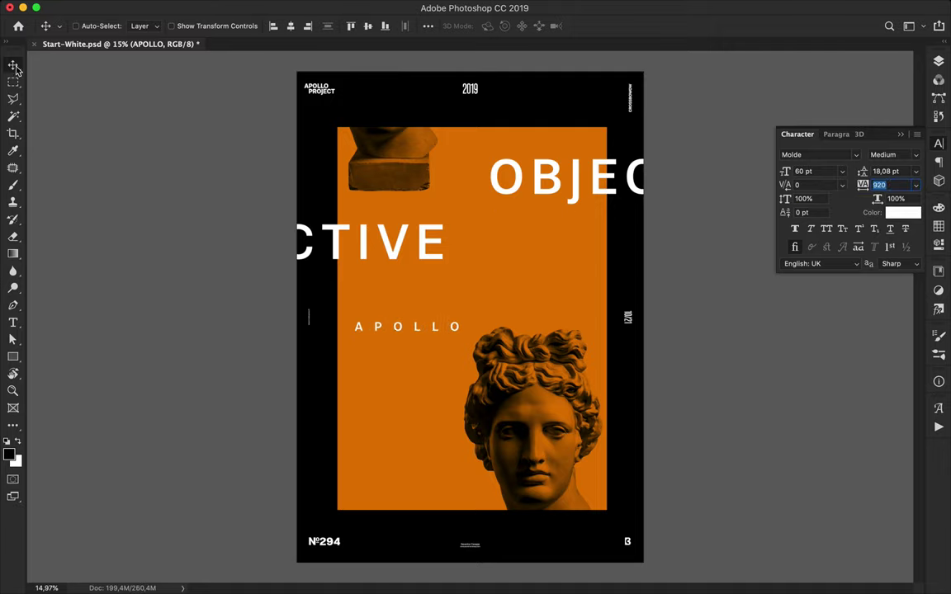
left_click_drag(397, 330, 373, 503)
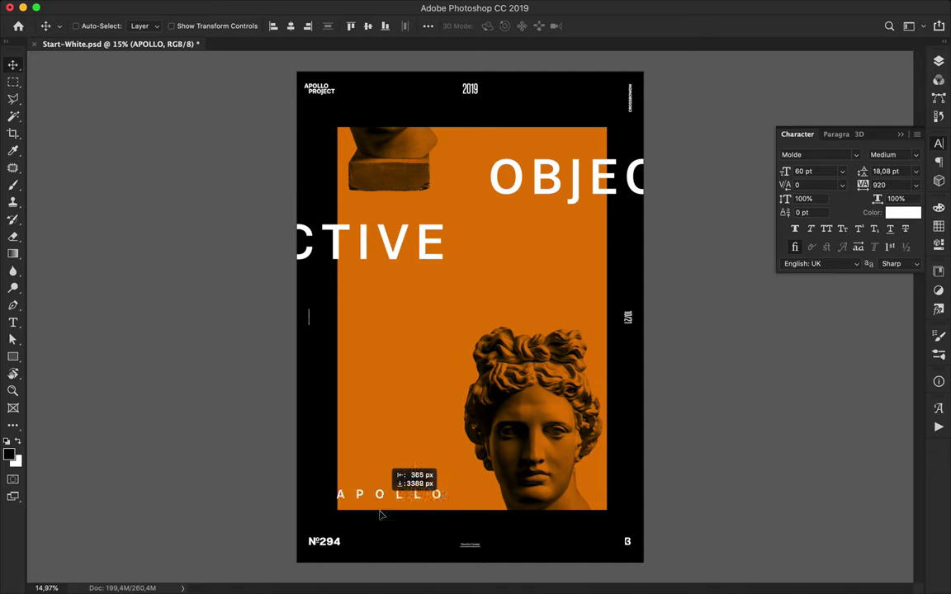
left_click_drag(373, 503, 552, 218)
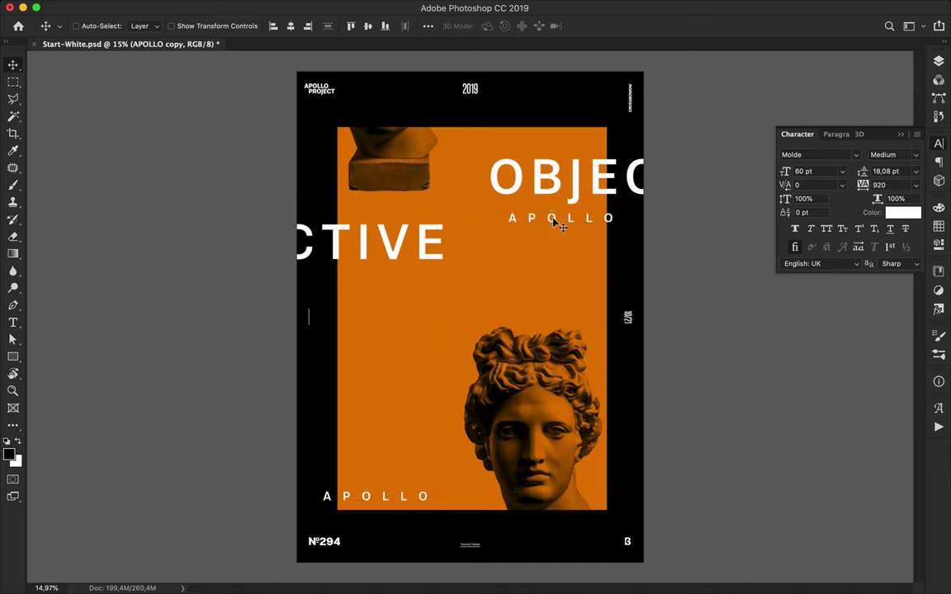
- Change the APOLLO copy under OBJEC to 365 and offset a copy to the right
double_click(551, 218)
type("365")
key("Escape")
key("v")
mouse_move(549, 218)
left_mouse_down()
mouse_move(592, 232)
mouse_move(573, 250)
left_mouse_up()
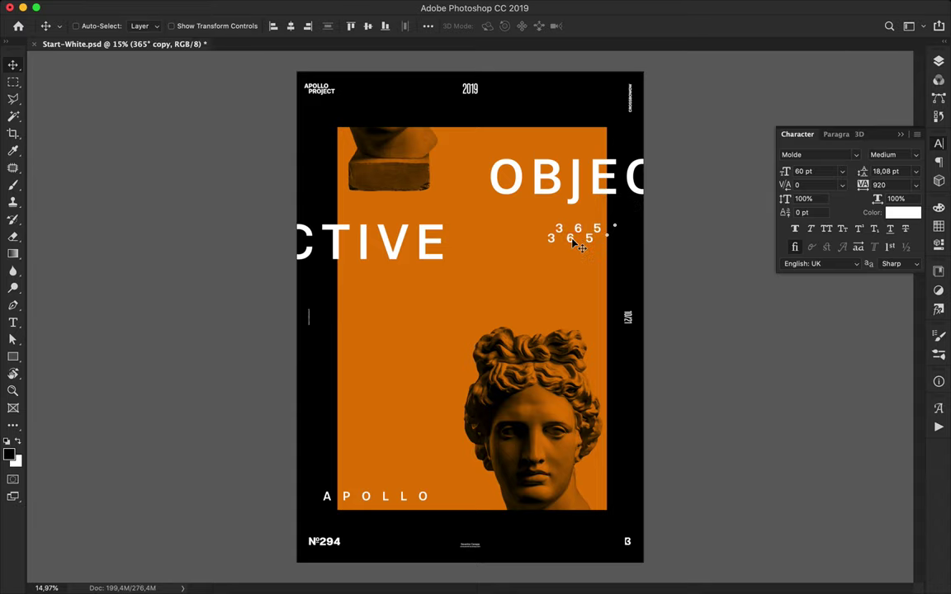
- Make the offset 365 copy dark
key("t")
left_click(539, 26)
left_click(664, 155)
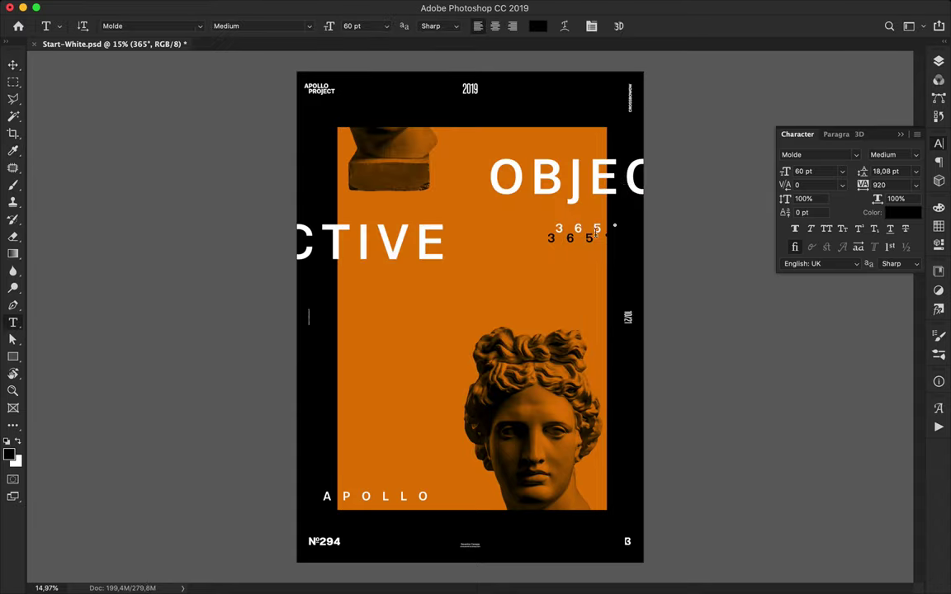
key("v")
- Duplicate APOLLO slightly up-right and set the copy's colour to 000000 black
left_click_drag(384, 493, 396, 491)
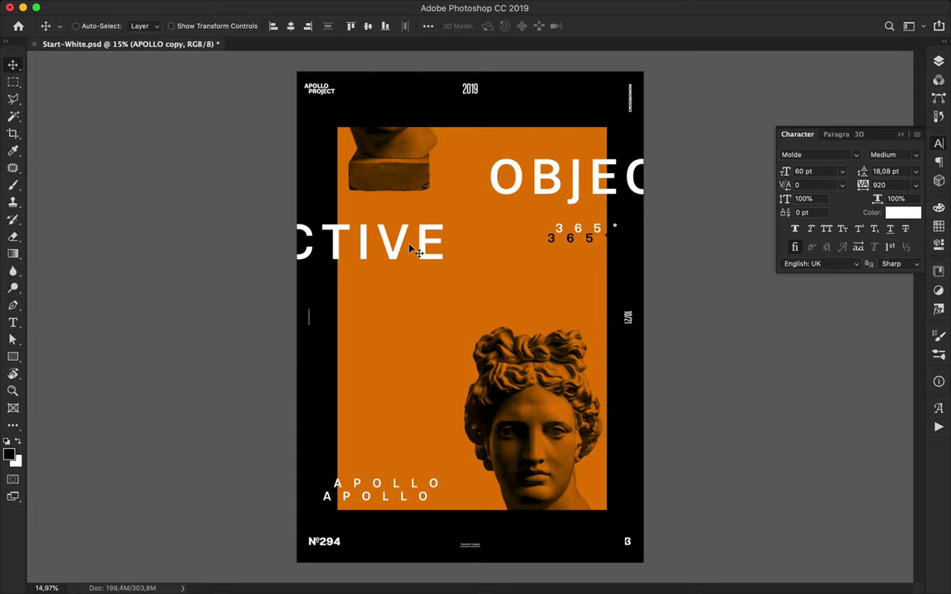
key("t")
left_click(539, 26)
type("000000")
left_click(661, 156)
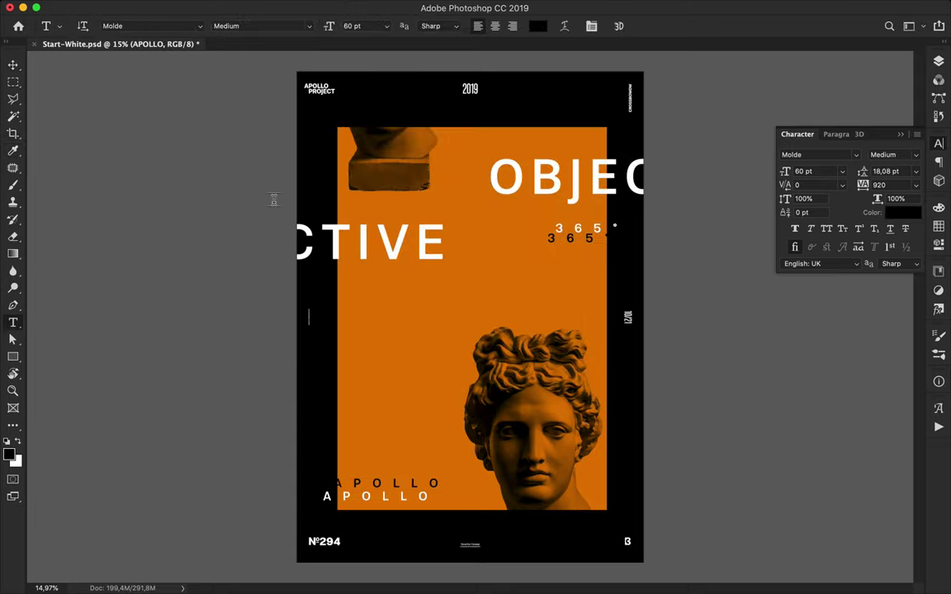
key("v")
scroll(481, 323, "up", 3)
- Duplicate OBJECTIVE onto the bust and change its text to "#2
scroll(471, 463, "down", 3)
scroll(471, 463, "left", 3)
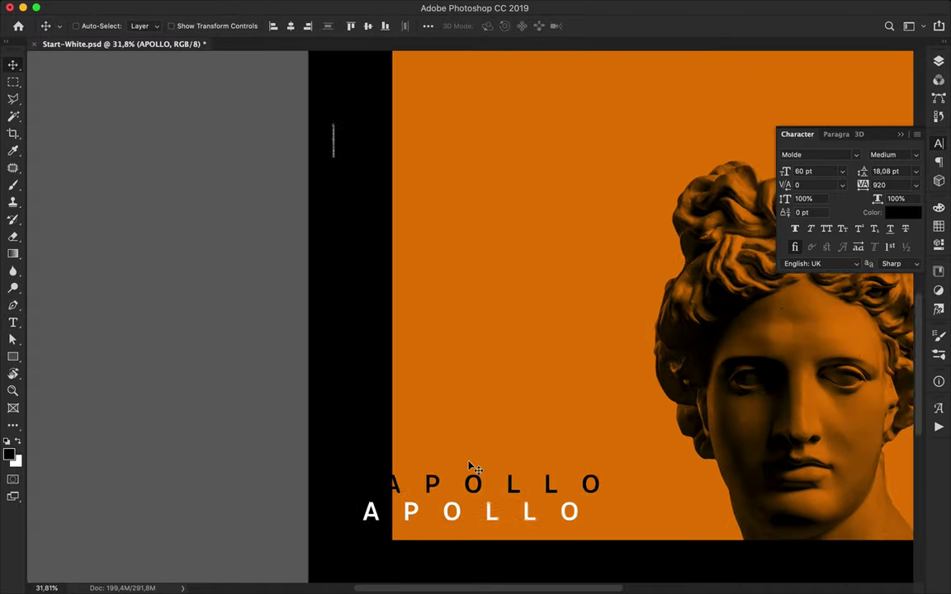
scroll(497, 441, "down", 2)
scroll(497, 442, "up", 3)
scroll(497, 442, "down", 2)
scroll(497, 442, "down", 2)
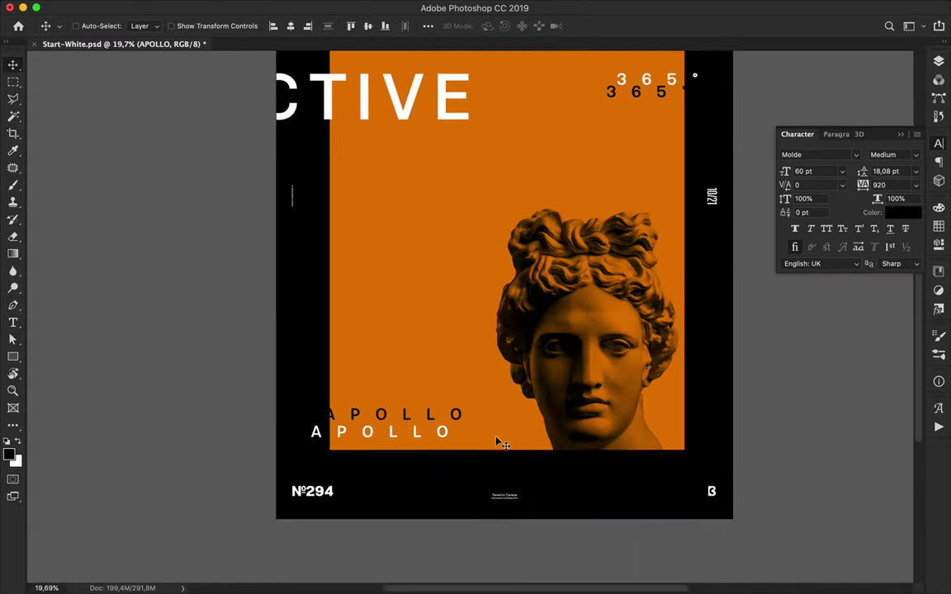
scroll(497, 444, "up", 3)
left_click_drag(388, 180, 623, 397)
double_click(623, 397)
type("\"")
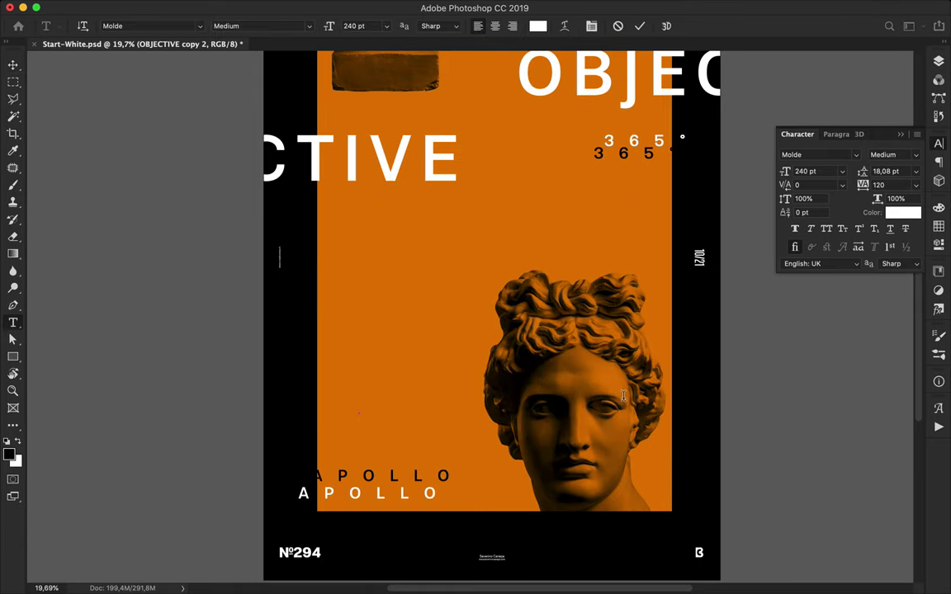
type("#2")
key("ctrl+Return")
key("v")
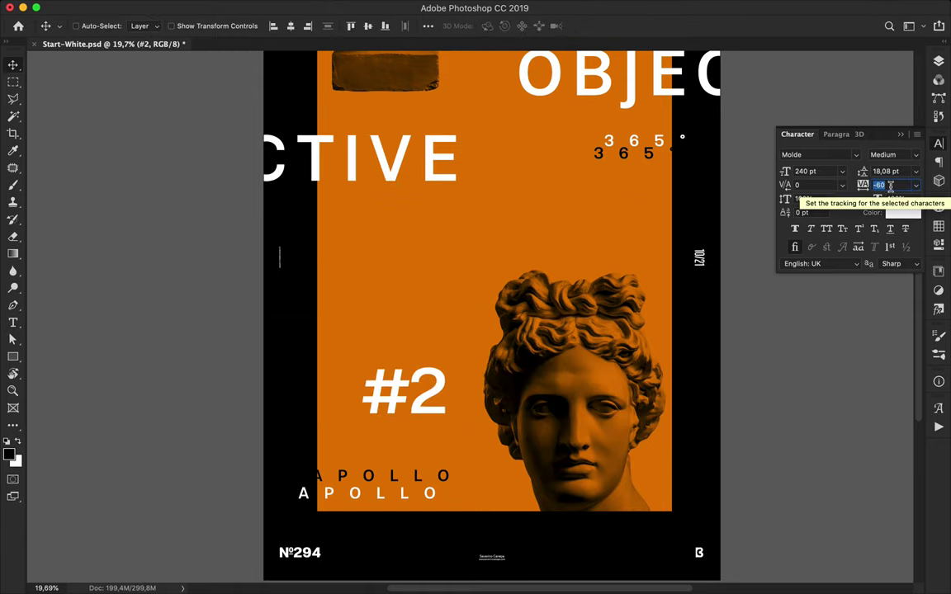
- Position the #2 text across the statue's face, beneath the Levels 1 layer
left_click_drag(388, 350, 572, 363)
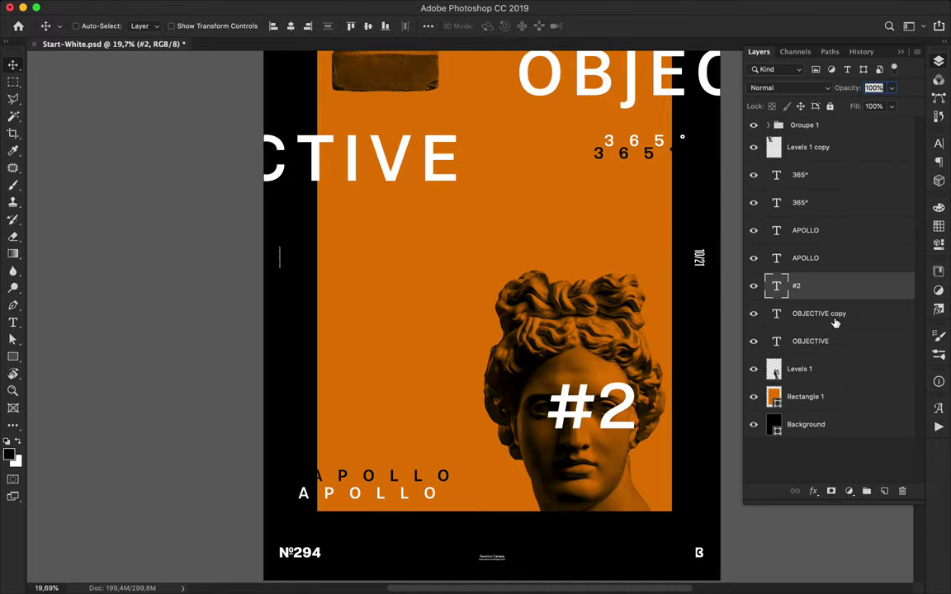
left_click_drag(805, 285, 828, 376)
left_click_drag(601, 384, 646, 410)
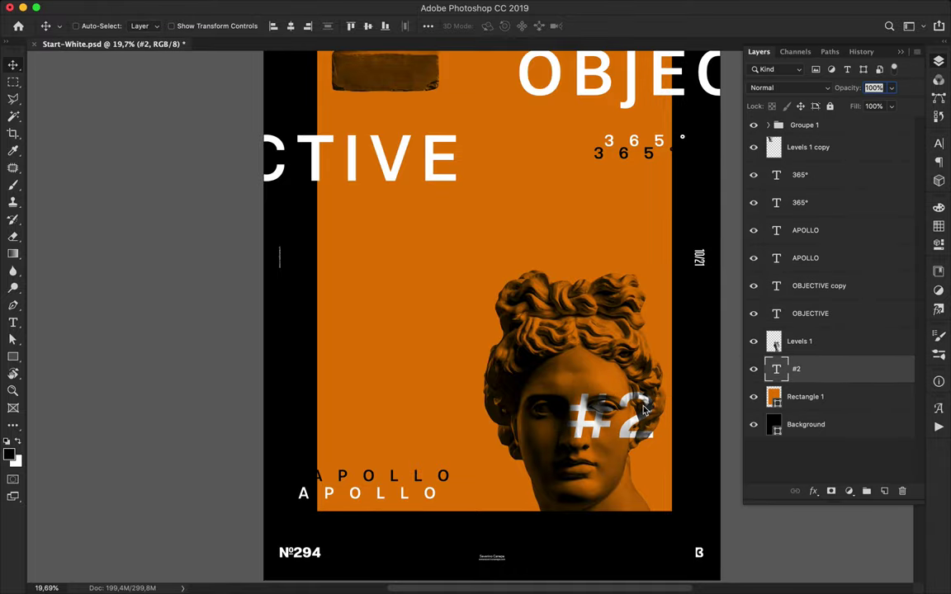
scroll(580, 391, "down", 2)
left_click_drag(582, 392, 572, 405)
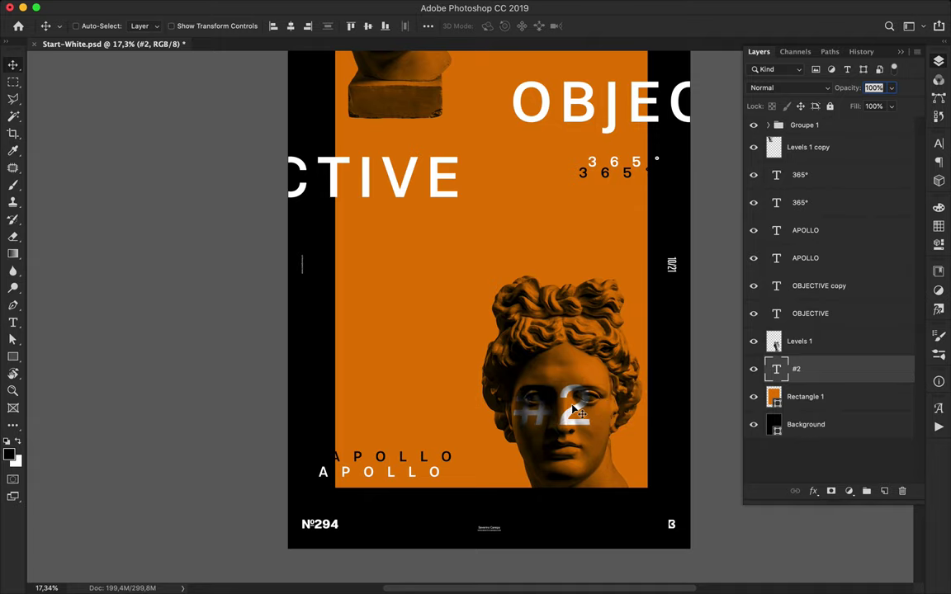
scroll(575, 410, "up", 5)
scroll(576, 411, "down", 2)
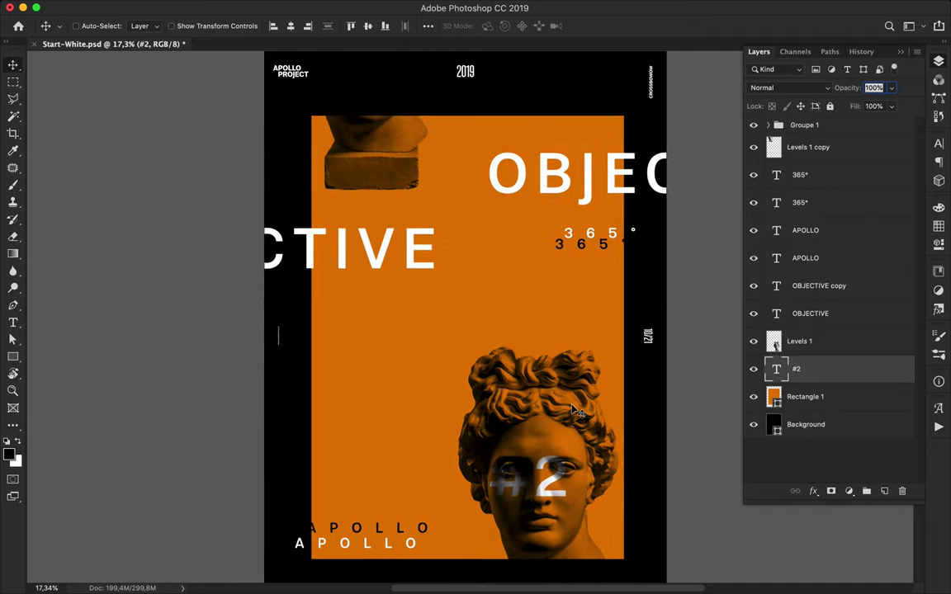
- Select a 365° digit layer, zoom out over the poster, then select the orange panel layer
left_click(590, 235)
scroll(592, 252, "up", 3)
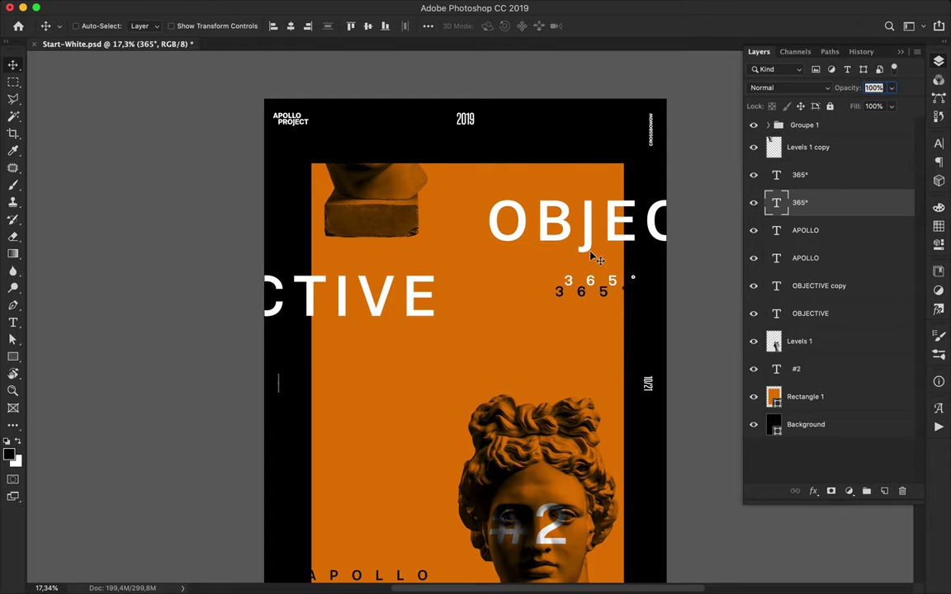
scroll(592, 258, "down", 1)
scroll(591, 256, "down", 5)
scroll(592, 254, "down", 1)
scroll(593, 254, "down", 1)
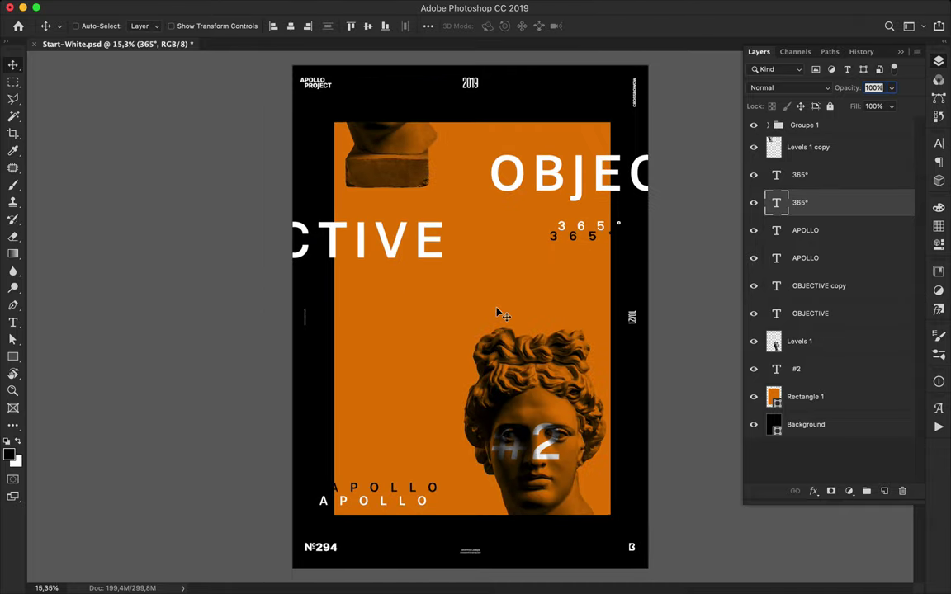
left_click(801, 395)
- Draw thin orange bars and blocks along the panel's top, left, lower right and beside the bust
key("u")
left_click_drag(479, 121, 606, 126)
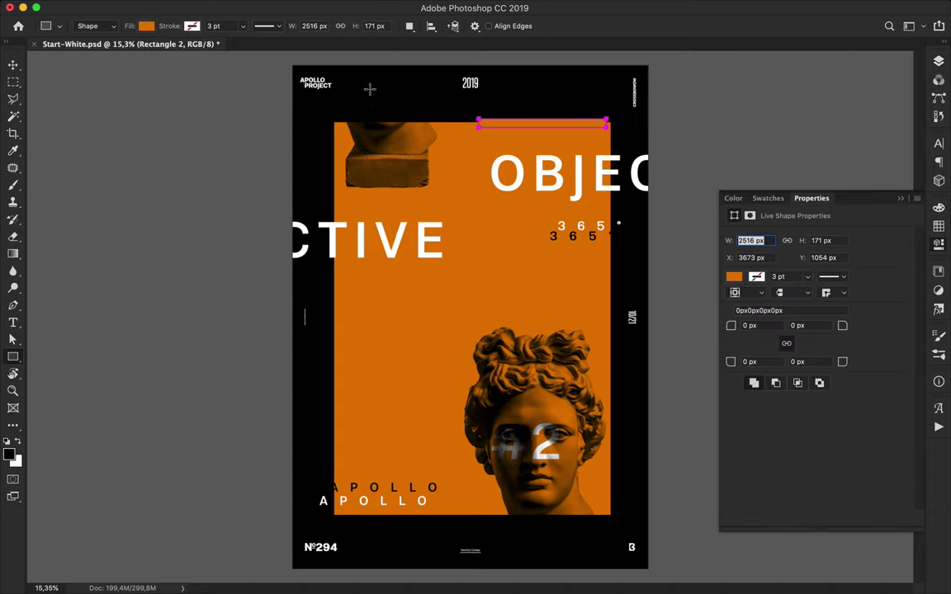
left_click_drag(343, 105, 433, 134)
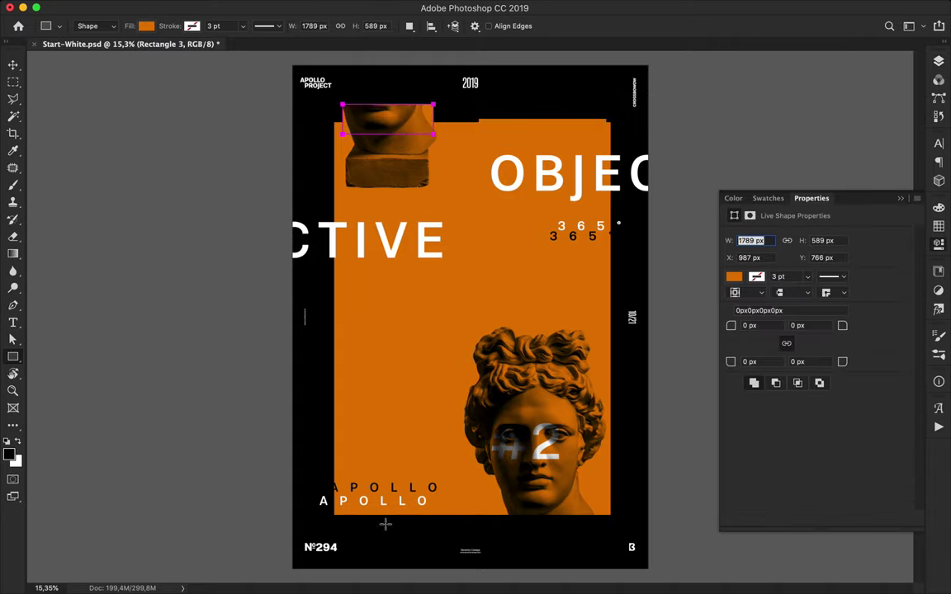
left_click_drag(337, 265, 330, 477)
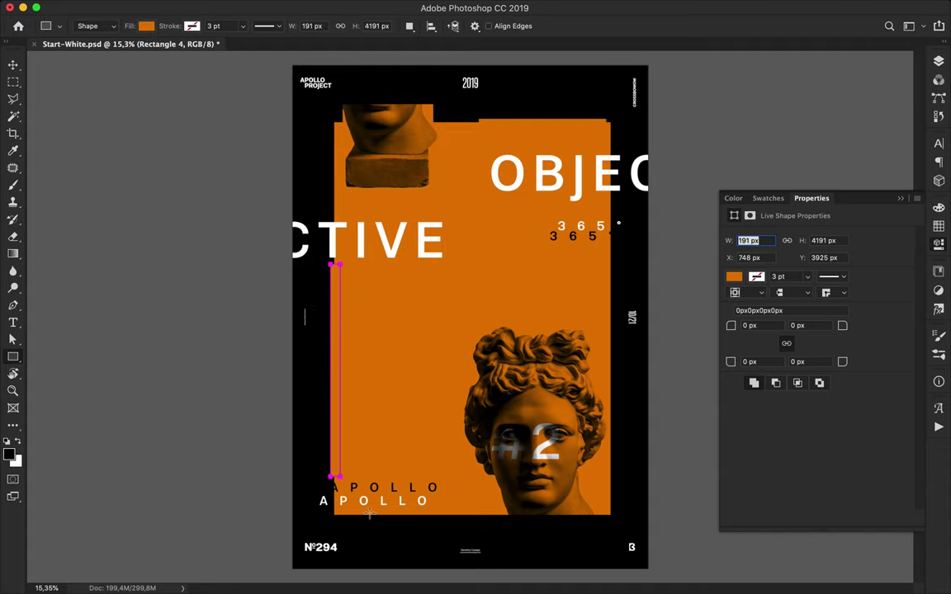
left_click_drag(505, 503, 518, 576)
left_click_drag(608, 484, 642, 478)
left_click_drag(607, 417, 617, 487)
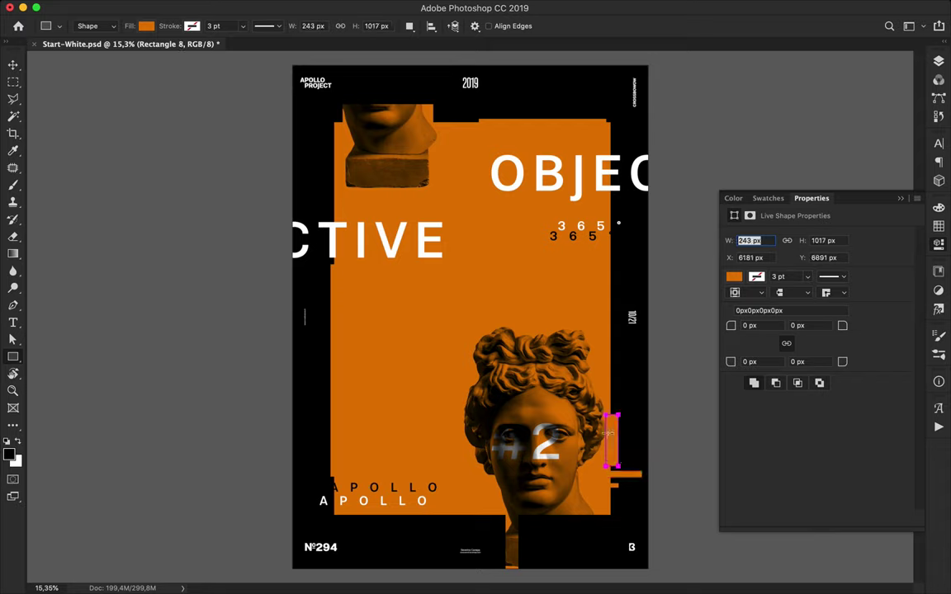
left_click_drag(633, 406, 623, 383)
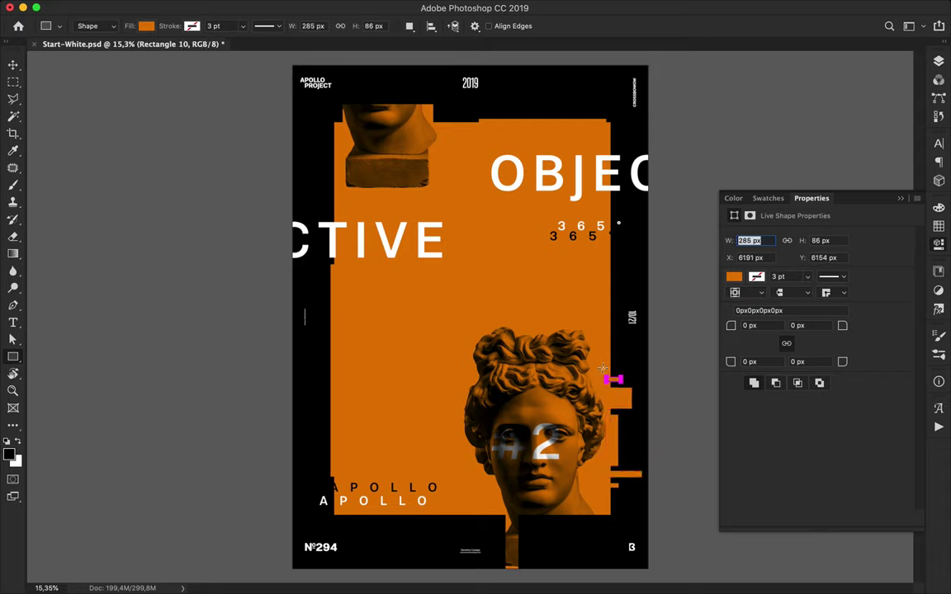
- Add short horizontal bars on the left edge and thin bars rising above the panel top
mouse_move(303, 152)
left_mouse_down()
mouse_move(339, 159)
mouse_move(272, 185)
mouse_move(334, 175)
left_mouse_up()
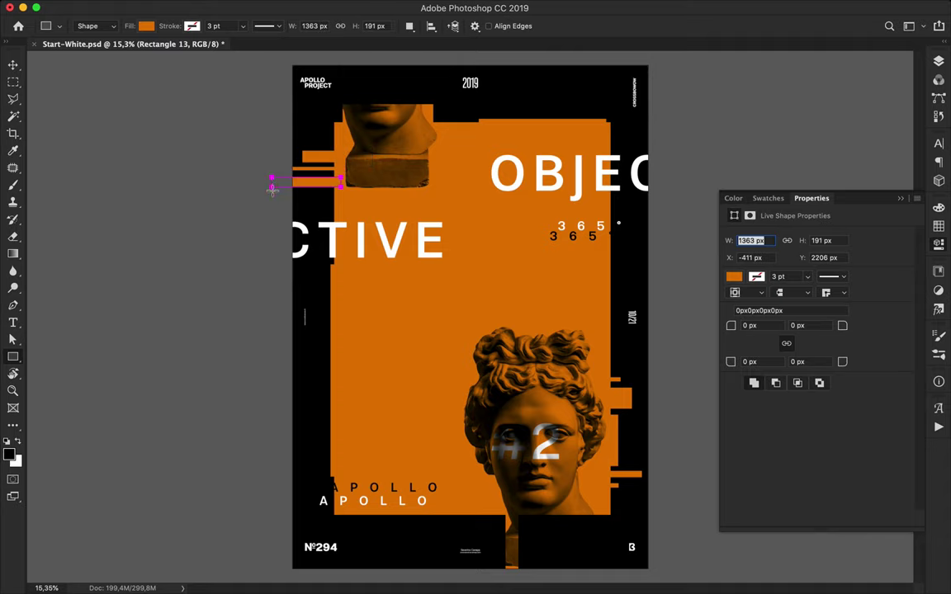
mouse_move(271, 192)
left_mouse_down()
mouse_move(343, 198)
mouse_move(345, 210)
left_mouse_up()
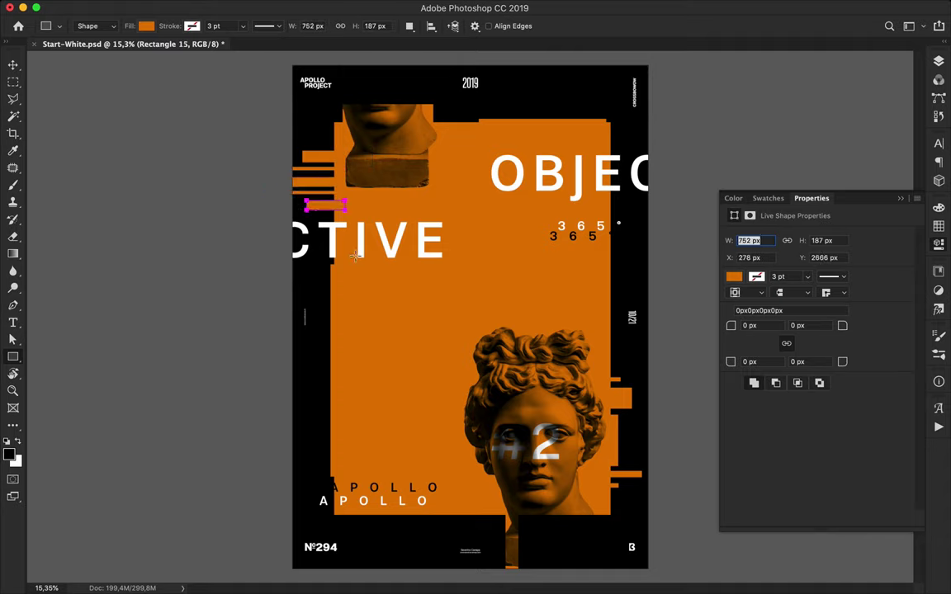
left_click_drag(484, 102, 500, 122)
left_click_drag(504, 80, 512, 142)
mouse_move(516, 99)
left_mouse_down()
mouse_move(531, 153)
mouse_move(538, 130)
left_mouse_up()
- Add more bars at the panel bottom, left edge, and a wider block above the top
key("v")
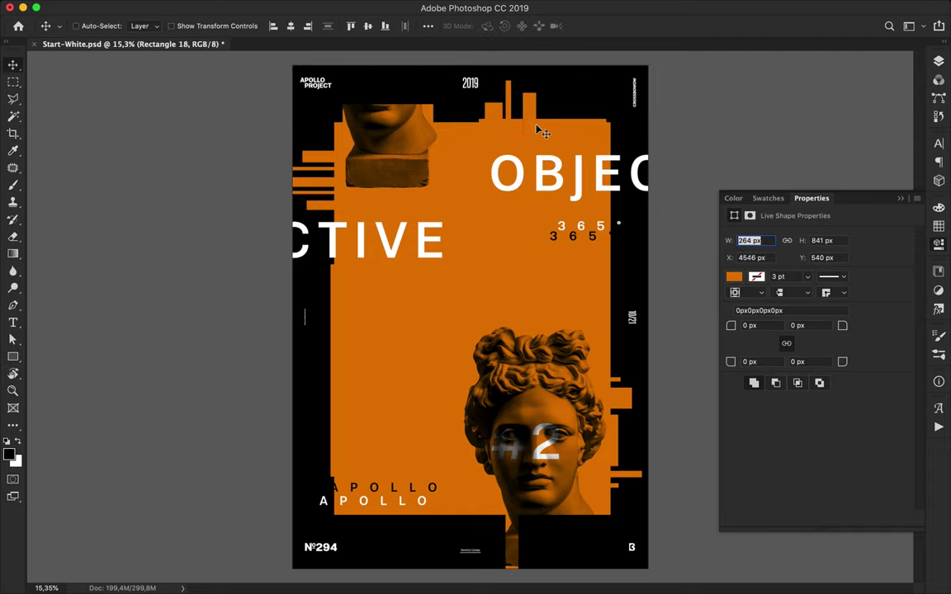
key("u")
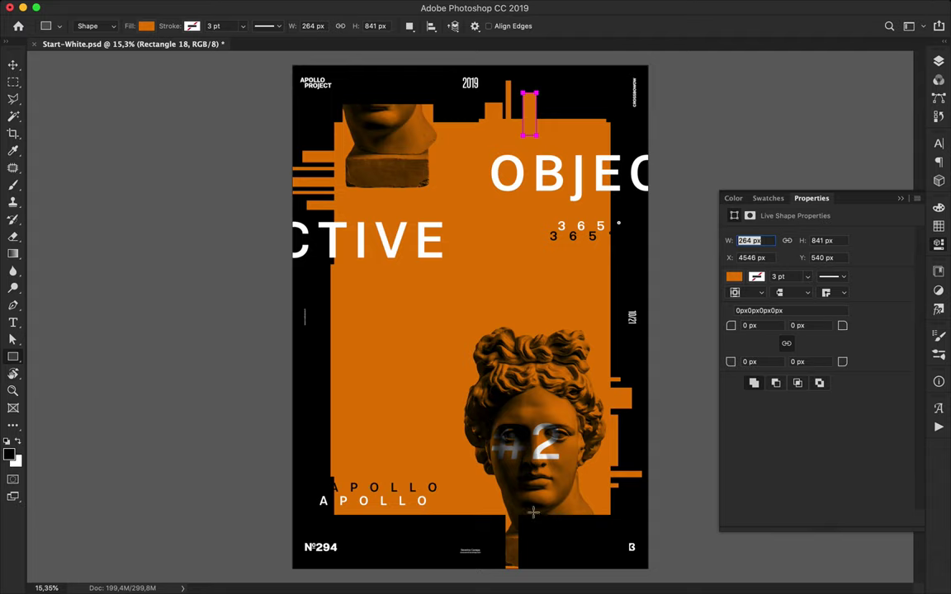
mouse_move(529, 510)
left_mouse_down()
mouse_move(545, 531)
mouse_move(582, 540)
left_mouse_up()
left_click_drag(325, 351, 334, 469)
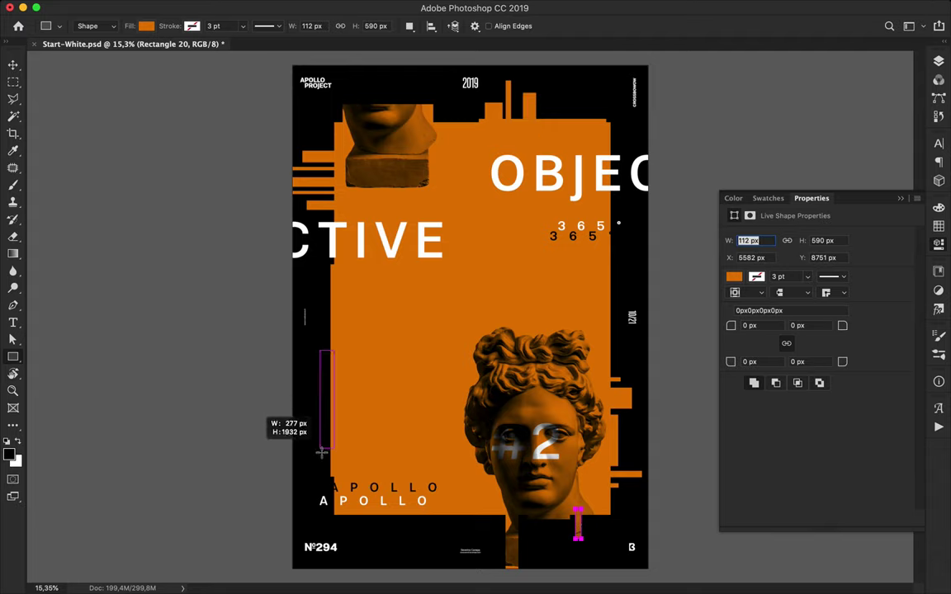
left_click_drag(538, 127, 562, 73)
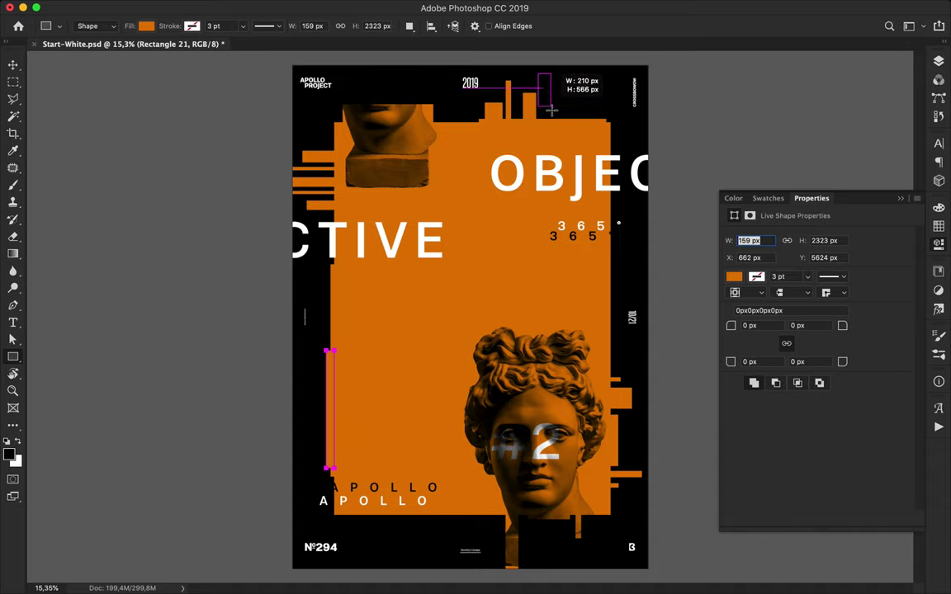
- Duplicate the OBJECTIVE text as an offset copy and colour the copy black (000000)
key("v")
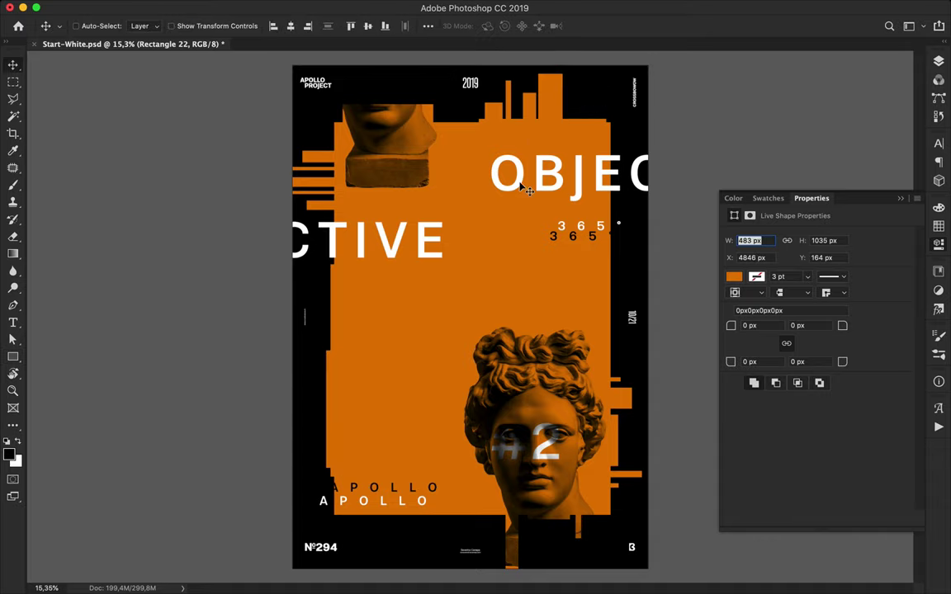
left_click(475, 172)
left_click(939, 60)
left_click_drag(810, 314, 810, 341)
left_click_drag(577, 188, 581, 195)
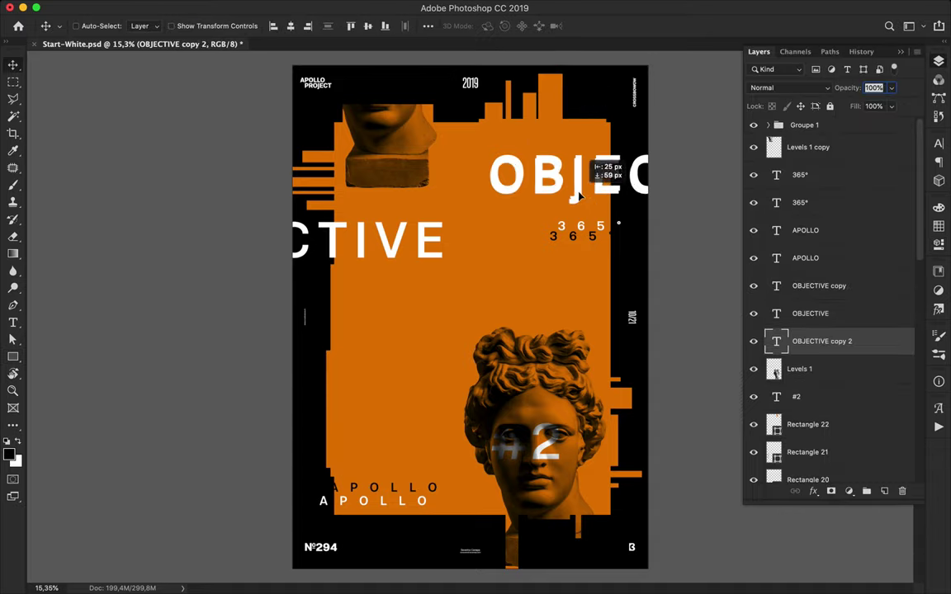
key("a")
key("t")
left_click(537, 26)
type("000000")
left_click(645, 153)
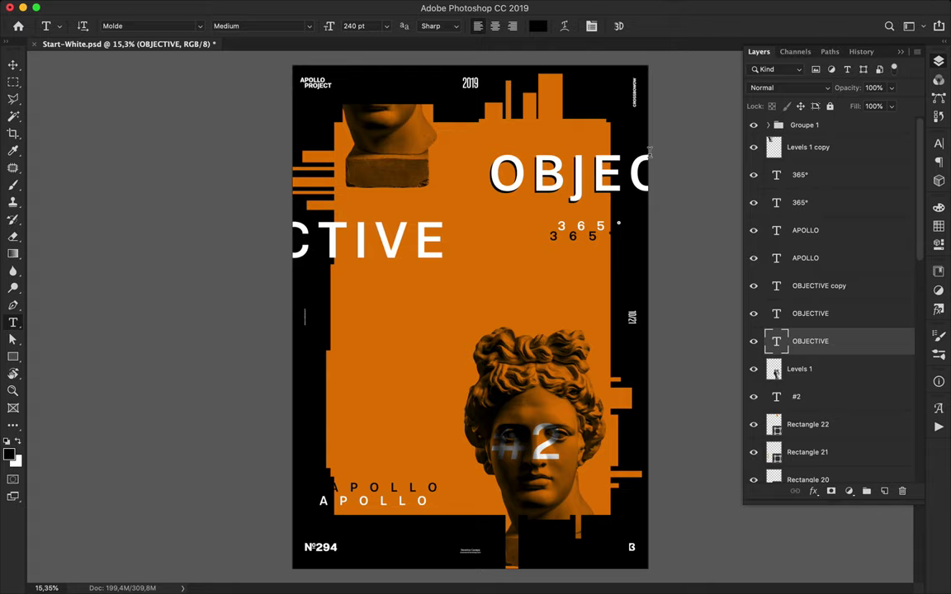
- Duplicate the CTIVE text, make the copy black, and offset it behind the white letters
key("v")
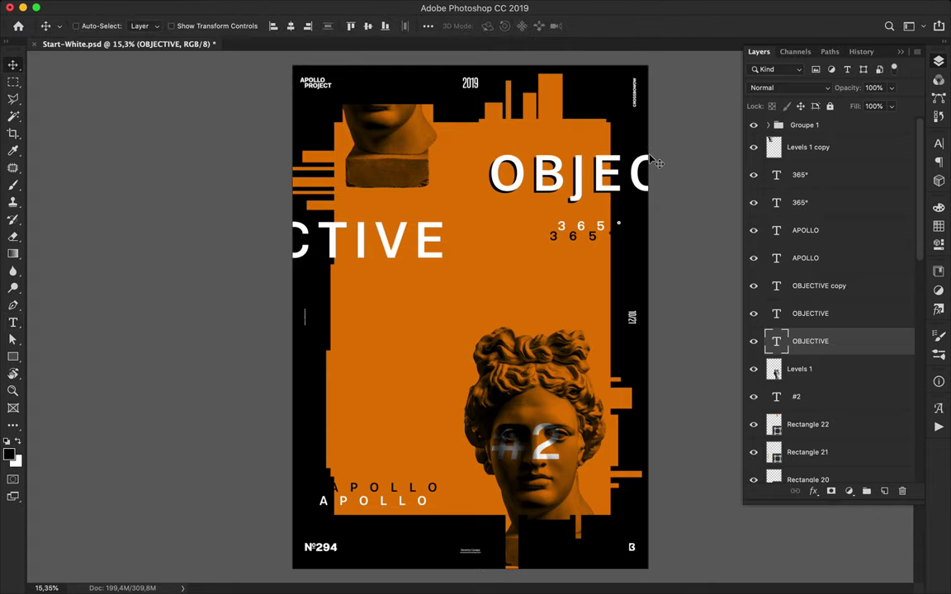
left_click(393, 254)
left_click_drag(393, 255, 395, 257)
left_click(840, 316)
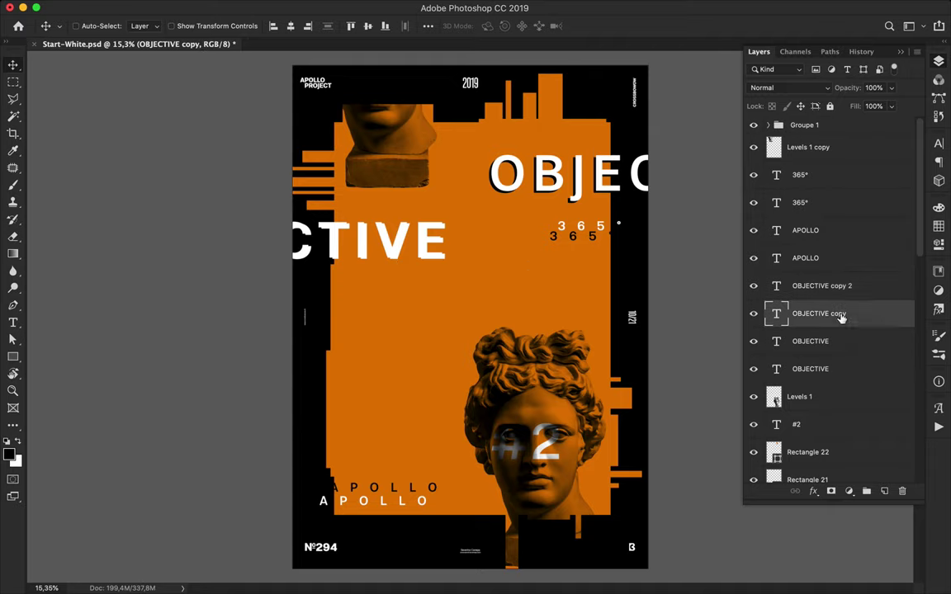
left_click(639, 156)
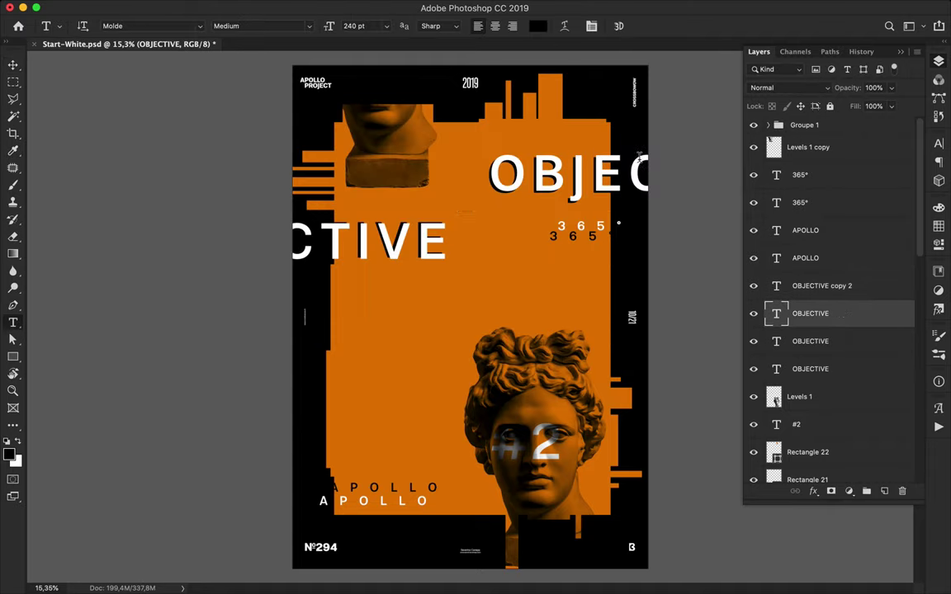
key("v")
left_click_drag(412, 219, 427, 246)
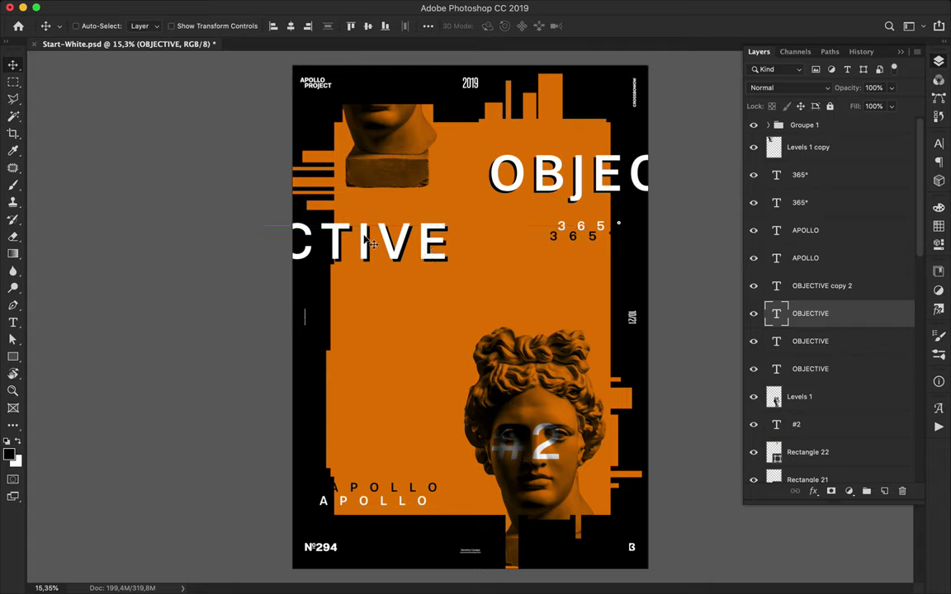
left_click(337, 298)
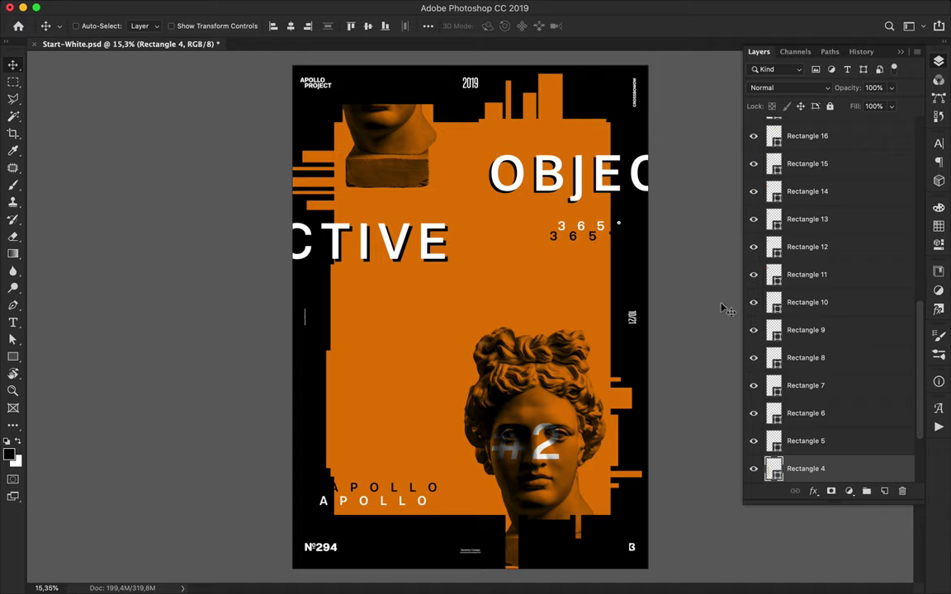
- Draw a small rectangle below the bust's chin and fill it black
scroll(805, 413, "down", 3)
left_click(808, 440)
key("u")
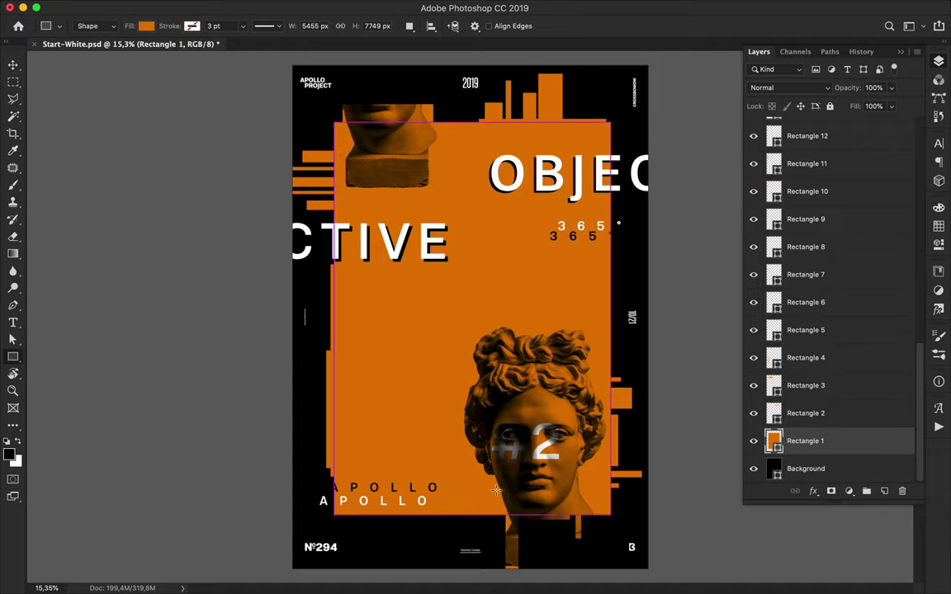
left_click_drag(499, 499, 472, 518)
key("a")
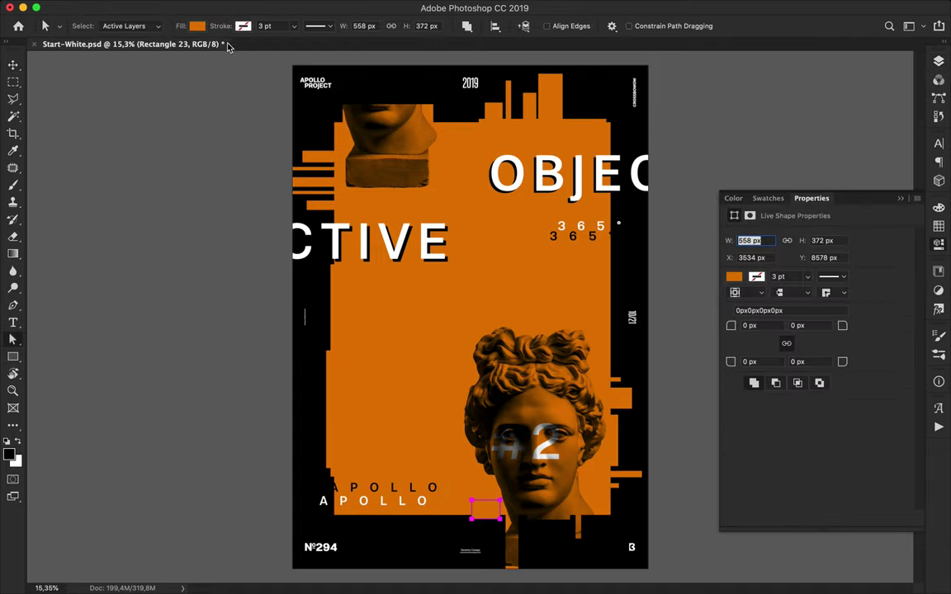
left_click(197, 26)
left_click(166, 53)
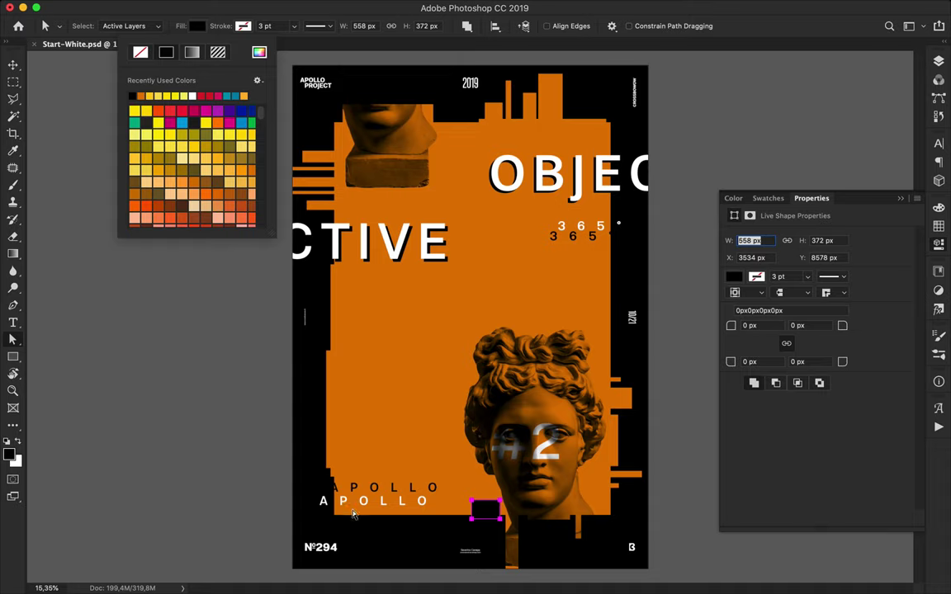
key("Escape")
key("u")
- Add thin black bars under APOLLO, at the statue's lower right, and near the top fragment
left_click_drag(459, 510, 347, 518)
left_click_drag(619, 367, 591, 372)
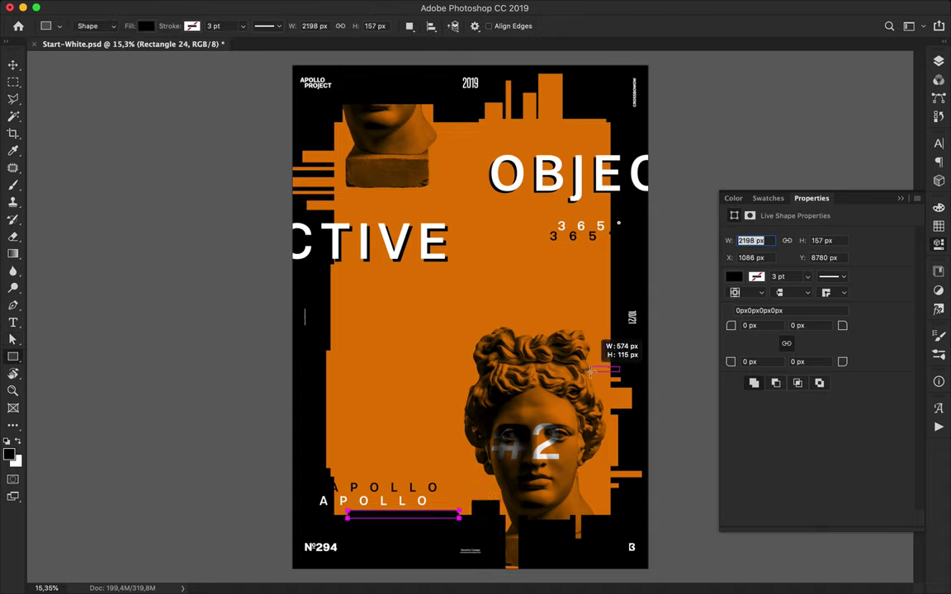
left_click_drag(635, 407, 602, 417)
key("ctrl+z")
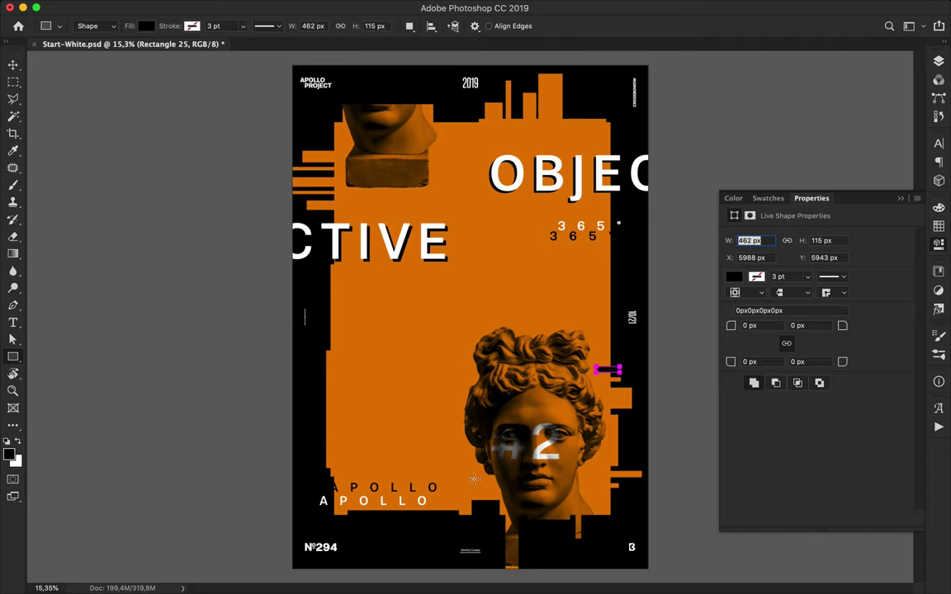
left_click_drag(469, 477, 473, 528)
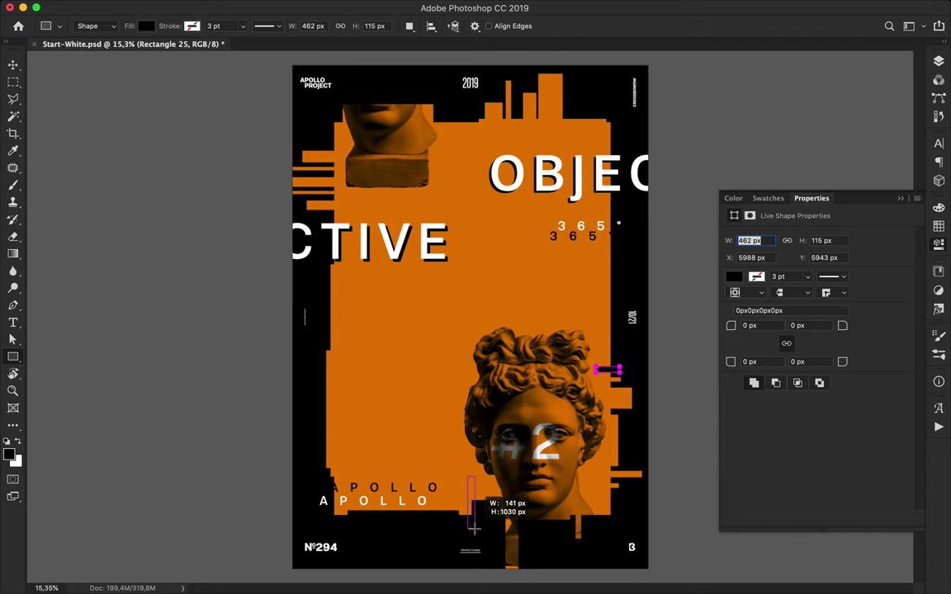
left_click_drag(625, 490, 599, 499)
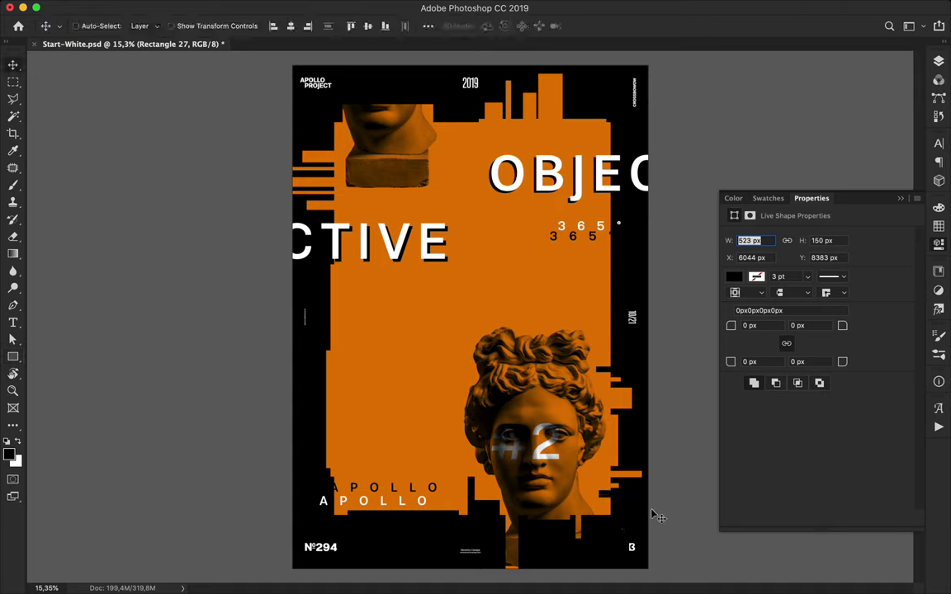
mouse_move(435, 103)
left_mouse_down()
mouse_move(454, 131)
mouse_move(462, 109)
left_mouse_up()
- Nudge the black square along the top edge slightly to the right
key("v")
scroll(467, 106, "up", 2)
scroll(469, 232, "up", 2)
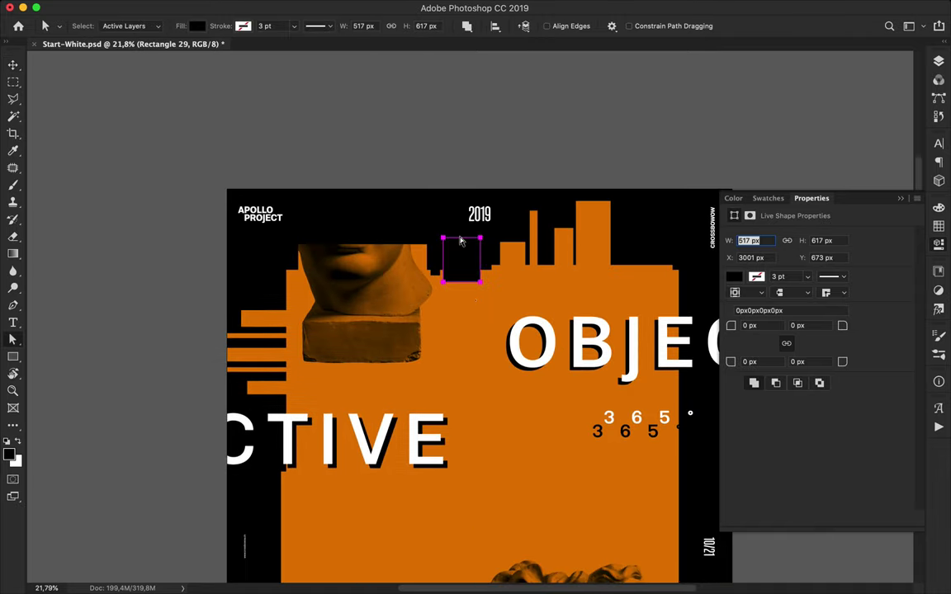
scroll(472, 237, "up", 2)
left_click_drag(482, 227, 434, 259)
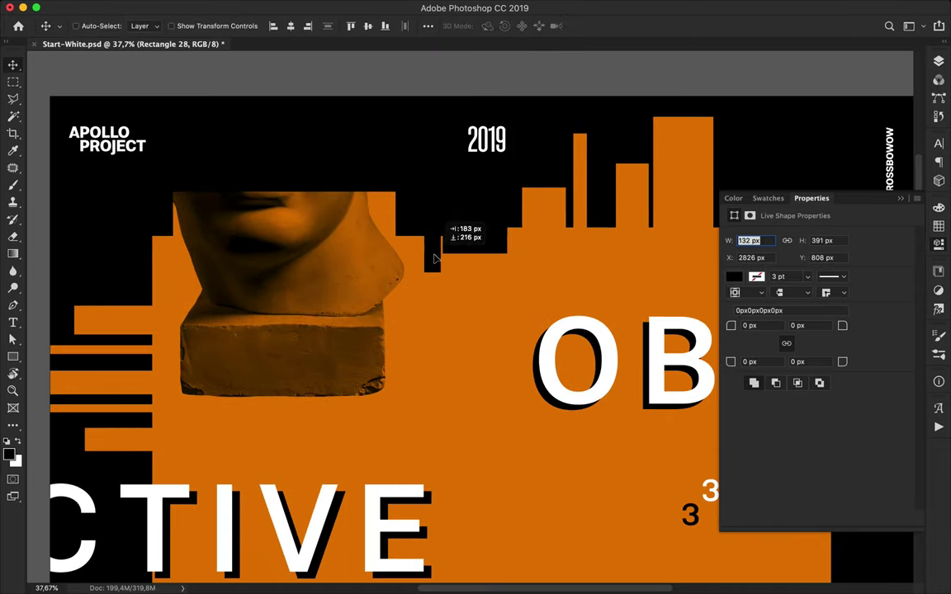
scroll(390, 228, "down", 5)
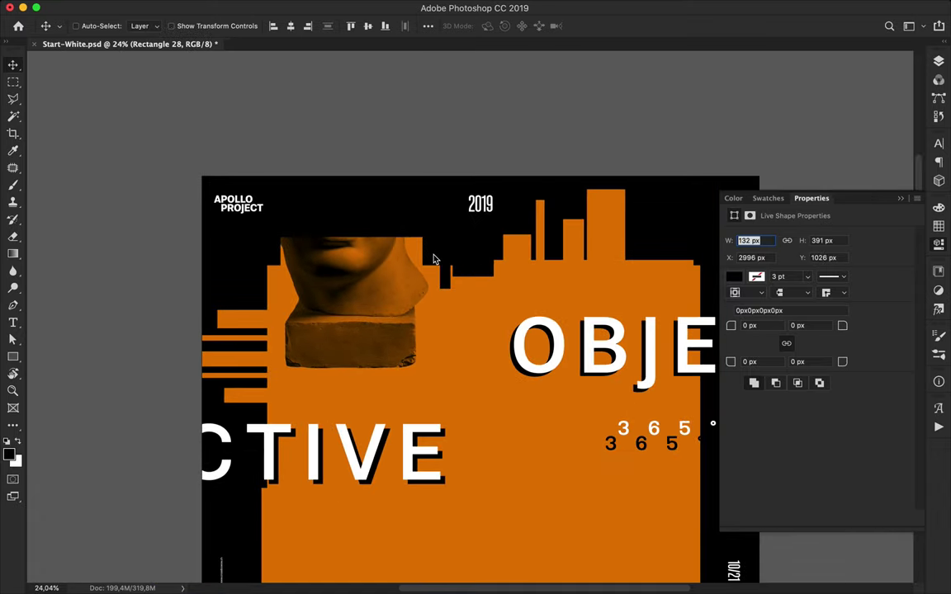
- Draw a thin orange bar over the upper statue fragment and add a widened copy beside it
key("u")
left_click_drag(302, 193, 314, 258)
left_click(146, 26)
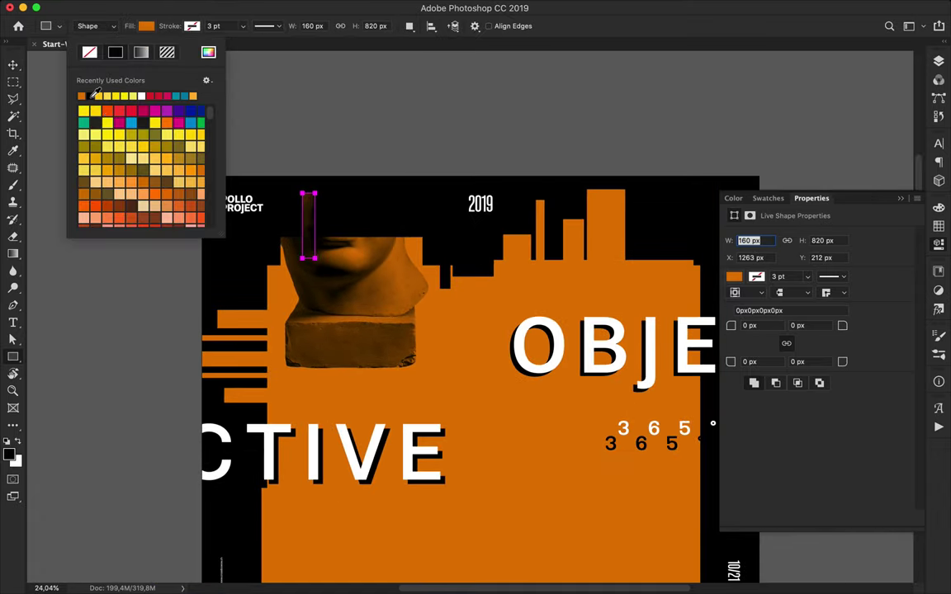
key("v")
left_click_drag(314, 198, 358, 218)
key("ctrl+t")
key("Return")
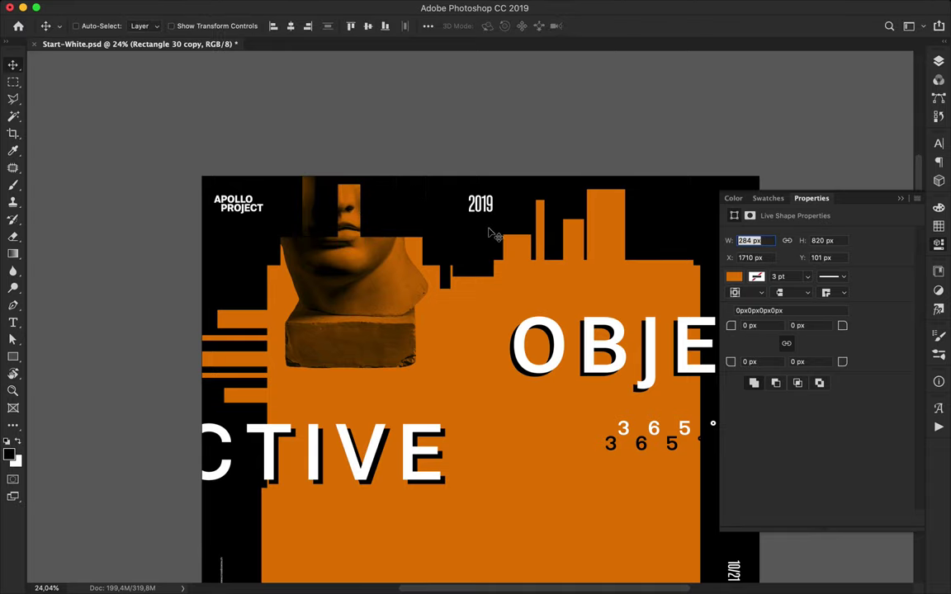
scroll(488, 231, "down", 2)
scroll(490, 229, "down", 5)
scroll(491, 226, "down", 2)
scroll(561, 110, "down", 1)
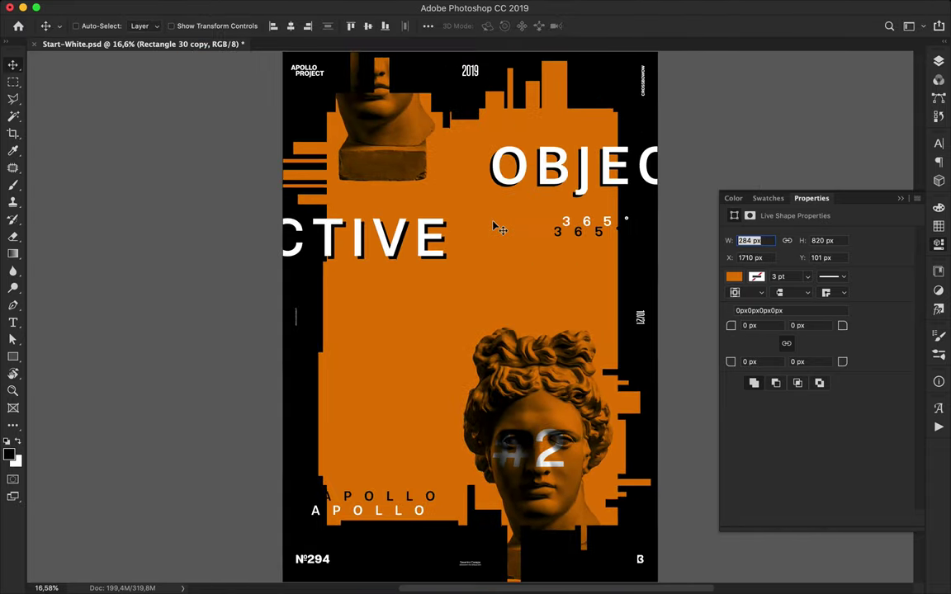
scroll(560, 97, "up", 3)
scroll(496, 247, "down", 1)
- Shift the thin orange bars beside the statue right and up, and nudge the left black rectangle left
mouse_move(478, 242)
left_mouse_down()
mouse_move(524, 239)
mouse_move(527, 281)
left_mouse_up()
left_click(512, 272)
scroll(453, 350, "down", 5)
scroll(495, 355, "down", 2)
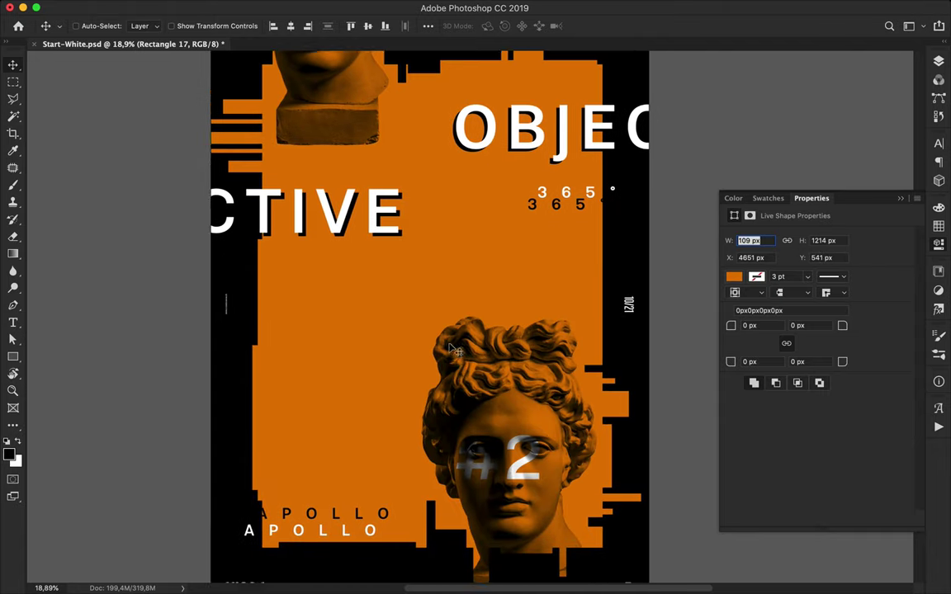
scroll(536, 363, "down", 2)
left_click_drag(599, 374, 611, 381)
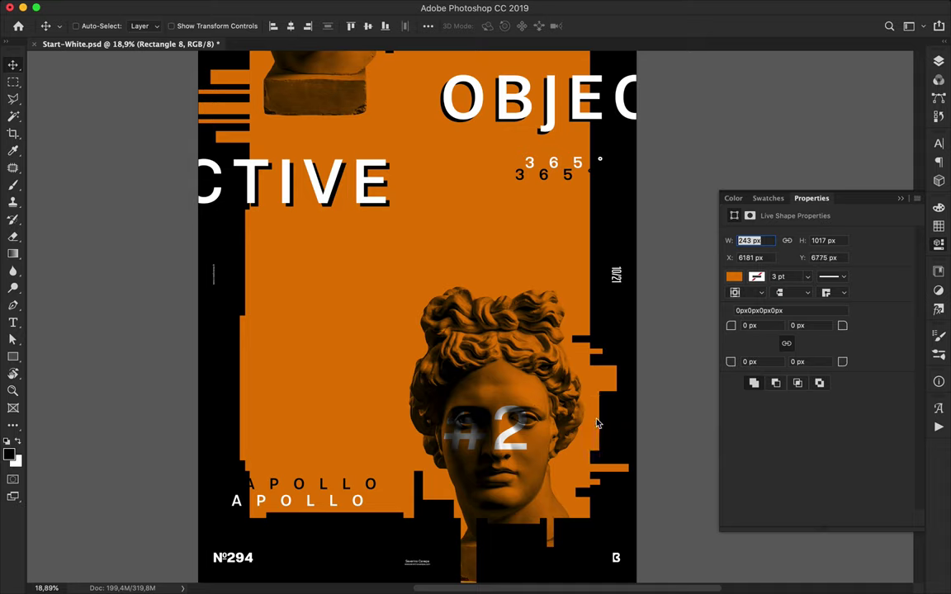
mouse_move(609, 474)
left_mouse_down()
mouse_move(609, 364)
mouse_move(609, 400)
left_mouse_up()
left_click(606, 370, "super")
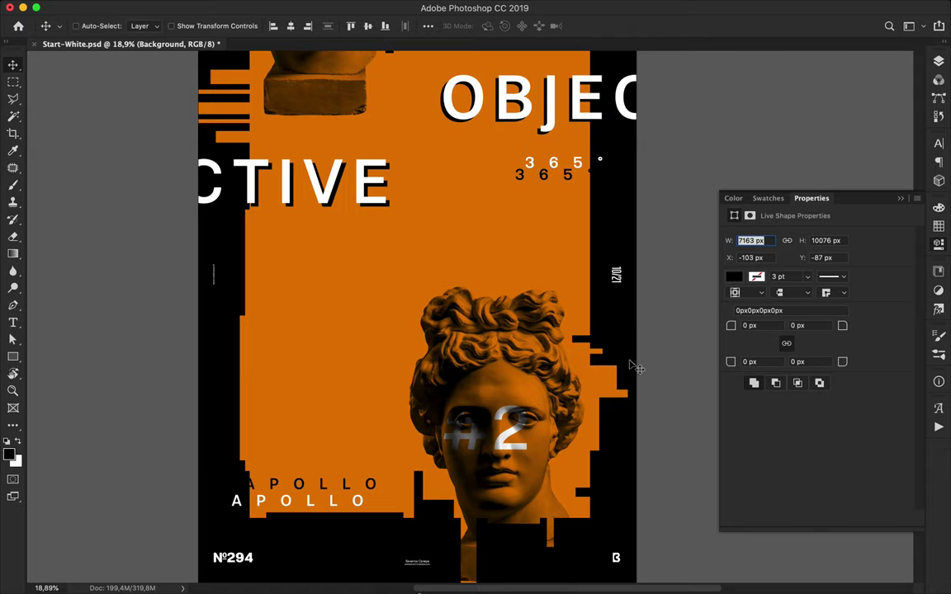
left_click(244, 391, "super")
left_click_drag(245, 391, 241, 390)
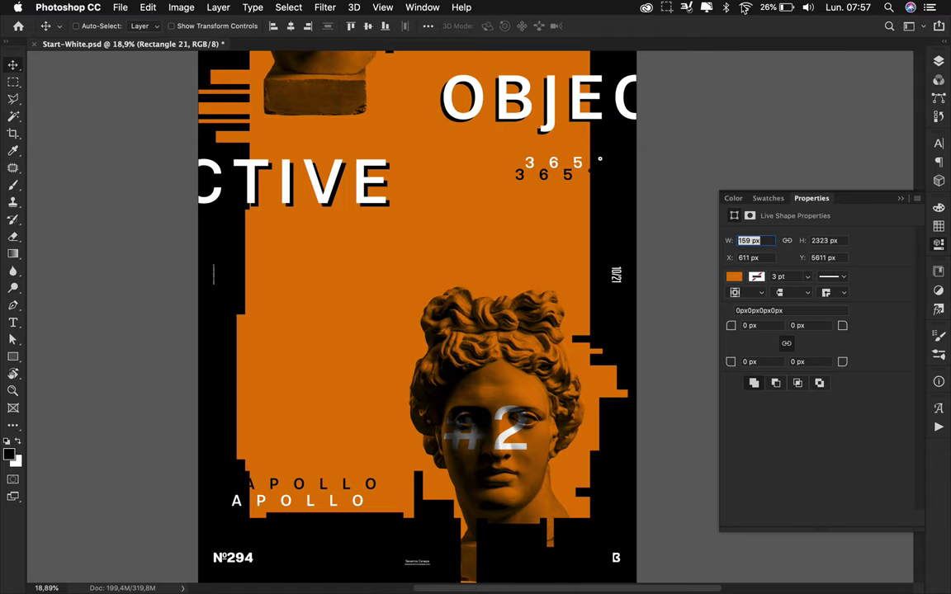
- Group all Rectangle layers into a folder named Background and copy the 365° text lower
left_click(665, 7)
left_click(718, 37)
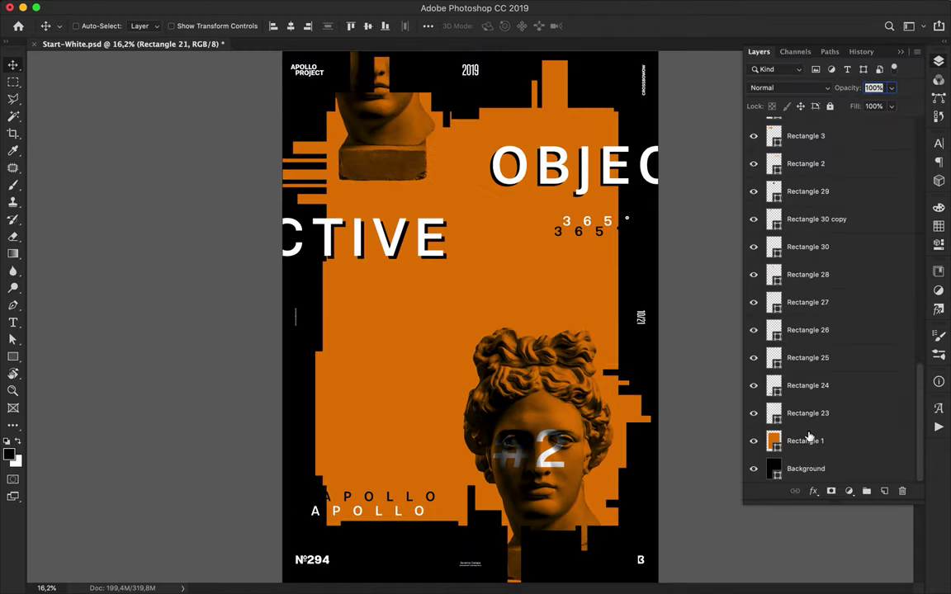
scroll(811, 396, "up", 5)
scroll(813, 365, "up", 5)
scroll(814, 365, "up", 5)
left_click(834, 270)
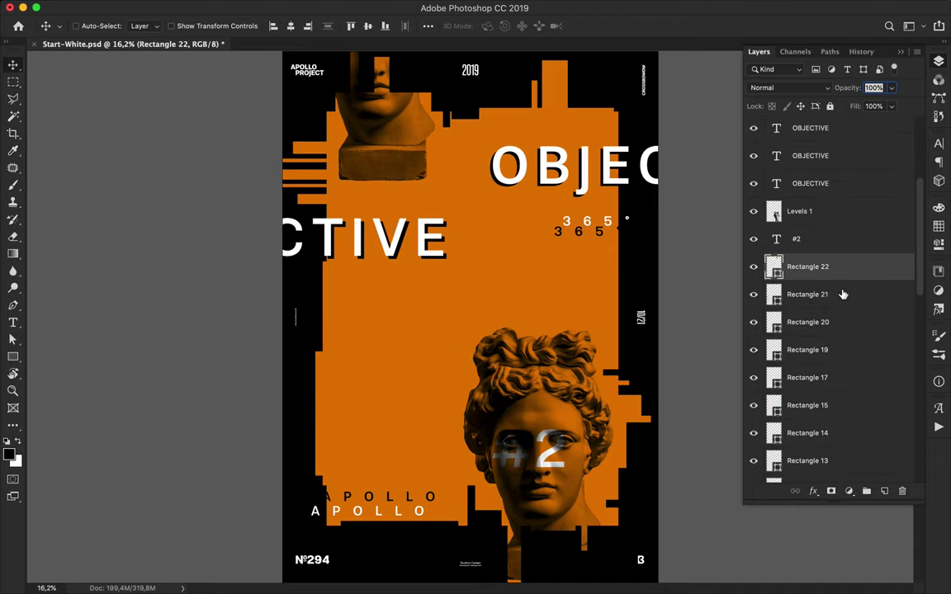
scroll(839, 292, "down", 10)
left_click(809, 439, "shift")
key("super+g")
key("b")
double_click(803, 447)
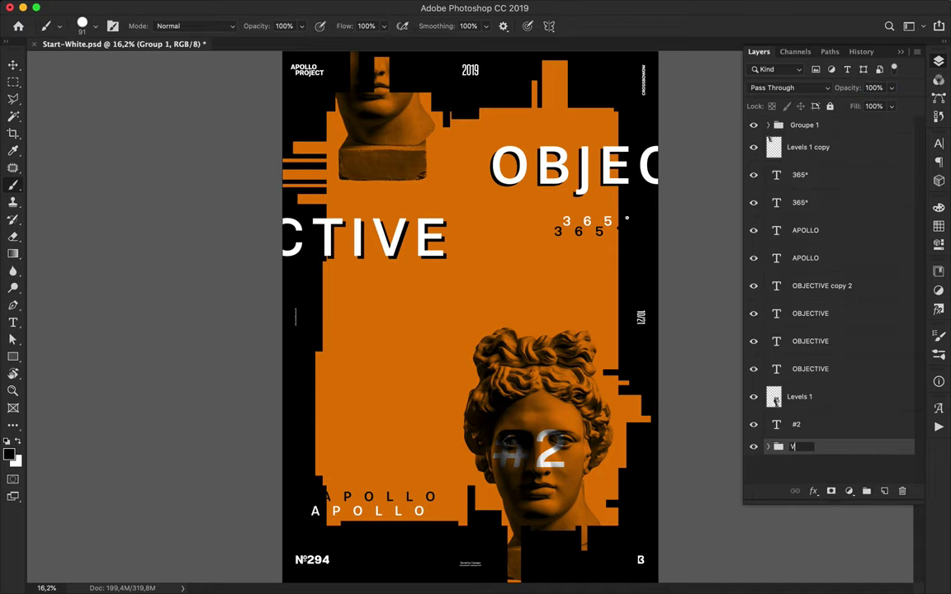
key("v")
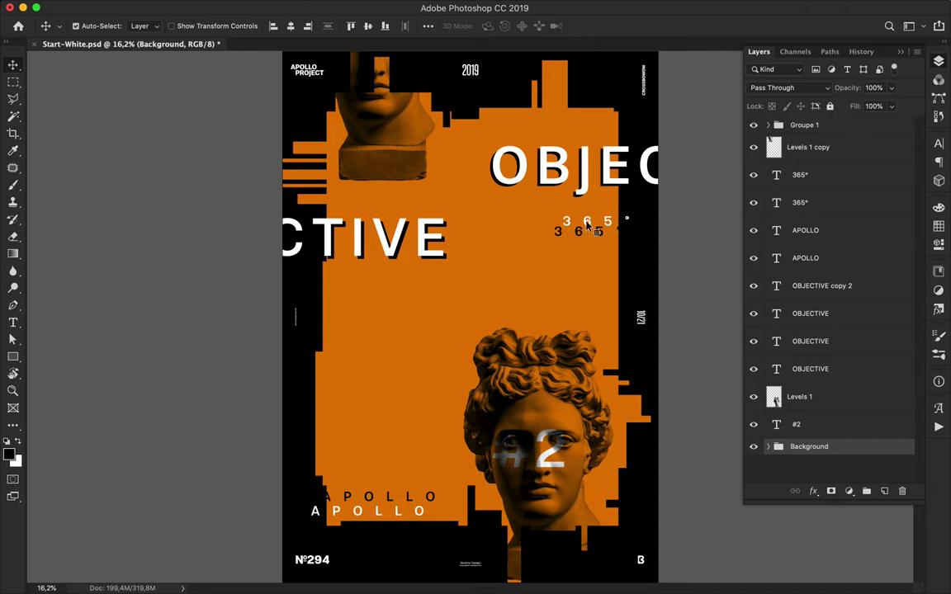
left_click_drag(582, 229, 398, 296)
- Split the 3 off the copied 365° text into its own layer with 0 letter spacing
key("t")
left_click(398, 295)
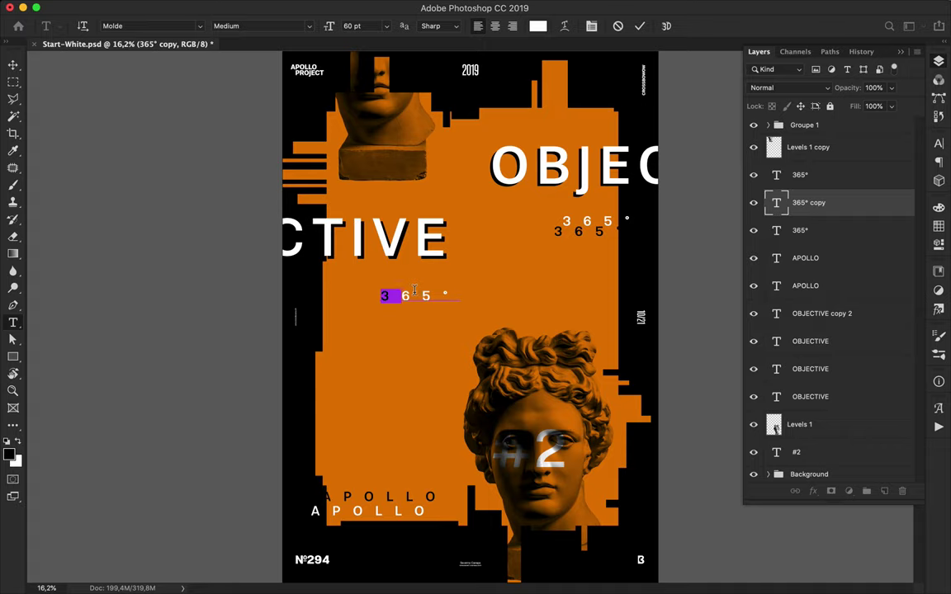
key("ctrl+x")
key("v")
left_click_drag(402, 294, 403, 333)
type("t3")
left_click(939, 145)
left_click(915, 185)
left_click(879, 262)
- Duplicate the 3 lower on the poster and delete the leftover 65° text layer
left_click_drag(384, 332, 364, 412)
left_click(939, 60)
left_click(807, 219, "shift")
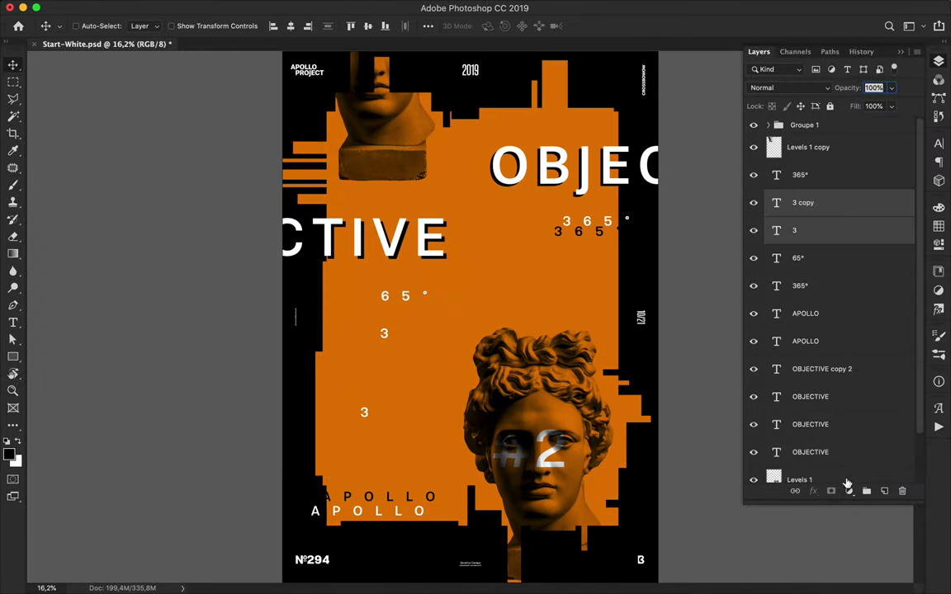
key("ctrl+g")
left_click_drag(394, 341, 390, 363)
key("ctrl+z")
key("ctrl+shift+g")
key("ctrl+z")
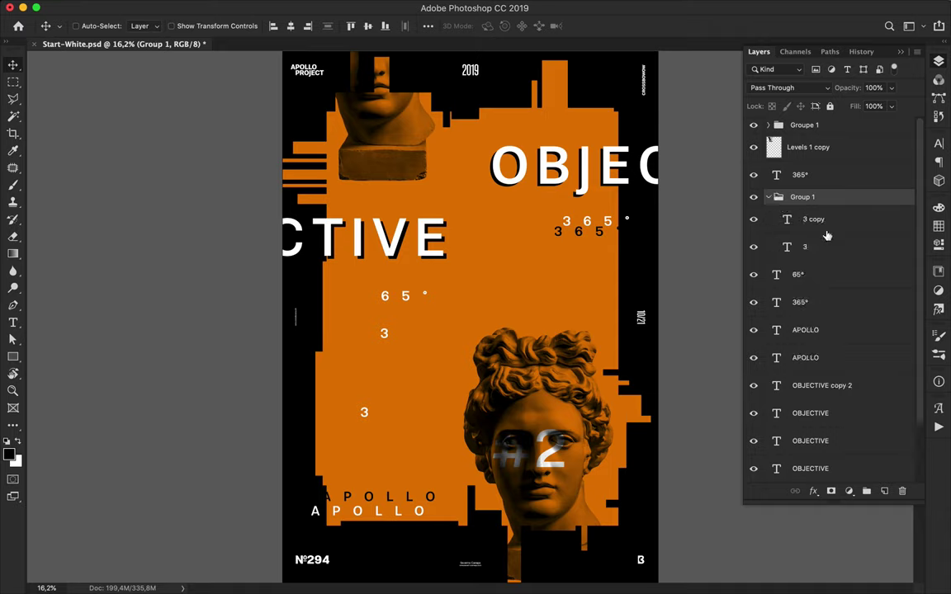
left_click(813, 219)
key("t")
left_click(395, 297)
key("Escape")
key("v")
key("Delete")
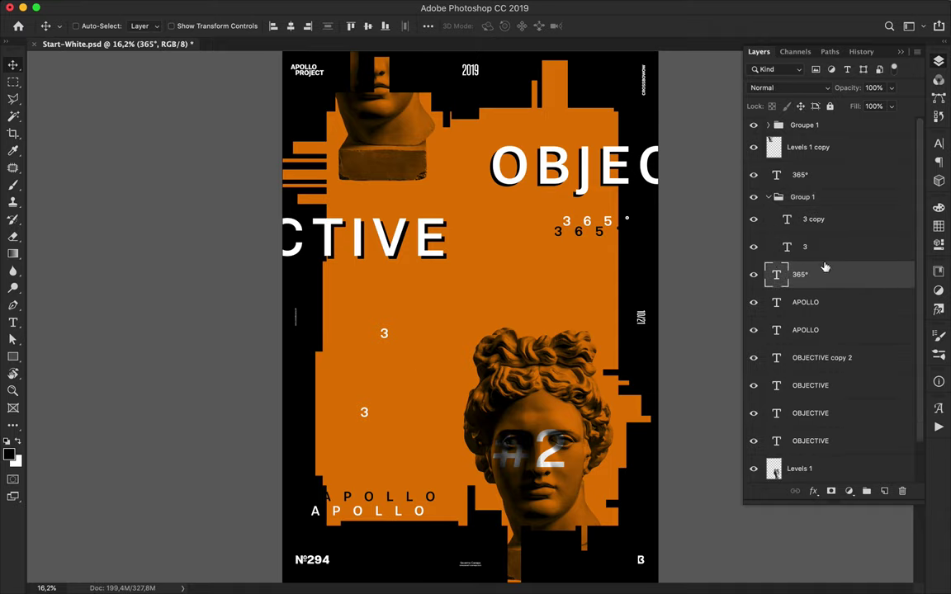
- Turn a 3 copy into a 6 and scatter copies of the 6 and 5 across the poster
key("t")
mouse_move(394, 342)
left_mouse_down()
mouse_move(394, 372)
mouse_move(480, 261)
left_mouse_up()
double_click(384, 363)
type("6")
mouse_move(384, 363)
left_mouse_down()
mouse_move(343, 402)
mouse_move(350, 443)
mouse_move(423, 326)
left_mouse_up()
key("Escape")
key("v")
mouse_move(350, 443)
left_mouse_down()
mouse_move(337, 458)
mouse_move(508, 218)
mouse_move(521, 220)
left_mouse_up()
left_click(480, 263)
mouse_move(521, 217)
left_mouse_down()
mouse_move(620, 91)
mouse_move(386, 380)
mouse_move(348, 463)
left_mouse_up()
- Scatter more 3, 5 and 6 copies near the top right and lower left
left_click(364, 412)
mouse_move(364, 412)
left_mouse_down()
mouse_move(358, 452)
mouse_move(395, 346)
mouse_move(397, 368)
mouse_move(337, 437)
mouse_move(368, 436)
mouse_move(343, 475)
left_mouse_up()
mouse_move(343, 475)
left_mouse_down()
mouse_move(364, 475)
mouse_move(590, 122)
left_mouse_up()
left_click_drag(529, 203, 620, 92)
mouse_move(396, 368)
left_mouse_down()
mouse_move(311, 430)
mouse_move(408, 414)
mouse_move(380, 411)
left_mouse_up()
mouse_move(350, 443)
left_mouse_down()
mouse_move(374, 451)
mouse_move(298, 470)
mouse_move(280, 447)
left_mouse_up()
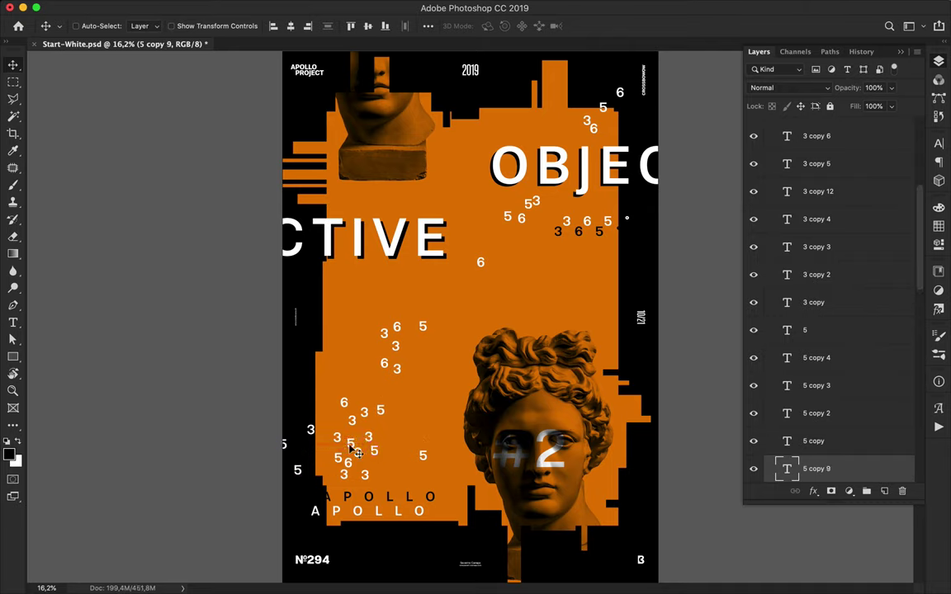
left_click_drag(347, 463, 313, 530)
mouse_move(347, 464)
left_mouse_down()
mouse_move(348, 448)
mouse_move(367, 467)
mouse_move(331, 468)
left_mouse_up()
- Pack additional 6, 5 and 3 copies densely into the lower-left cluster
mouse_move(348, 463)
left_mouse_down()
mouse_move(343, 452)
mouse_move(358, 485)
mouse_move(359, 430)
left_mouse_up()
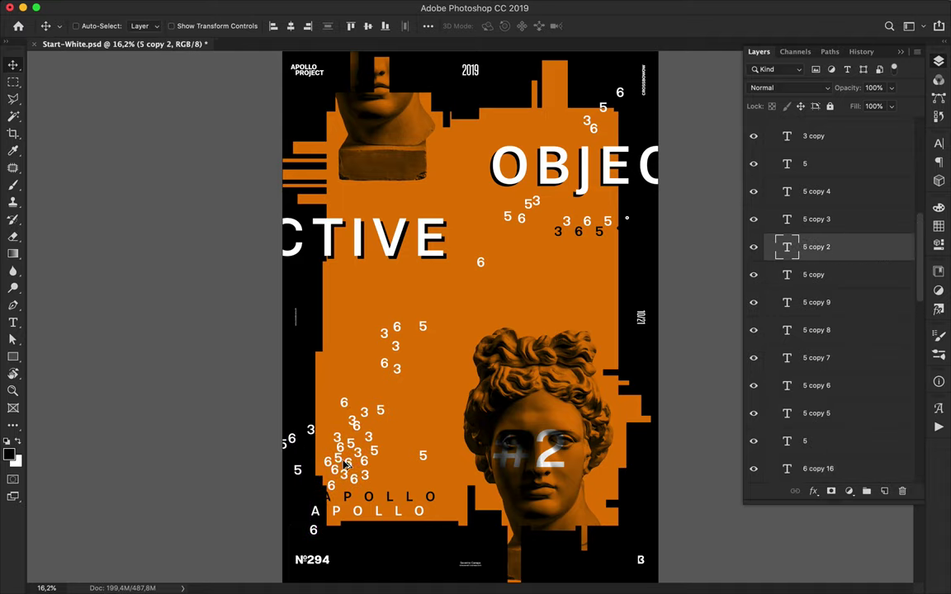
mouse_move(332, 477)
left_mouse_down()
mouse_move(325, 450)
mouse_move(377, 467)
mouse_move(360, 471)
mouse_move(418, 424)
mouse_move(364, 444)
mouse_move(323, 413)
mouse_move(396, 413)
mouse_move(442, 431)
mouse_move(372, 396)
mouse_move(330, 450)
mouse_move(311, 417)
mouse_move(363, 394)
left_mouse_up()
mouse_move(335, 434)
left_mouse_down()
mouse_move(313, 380)
mouse_move(303, 417)
mouse_move(325, 410)
left_mouse_up()
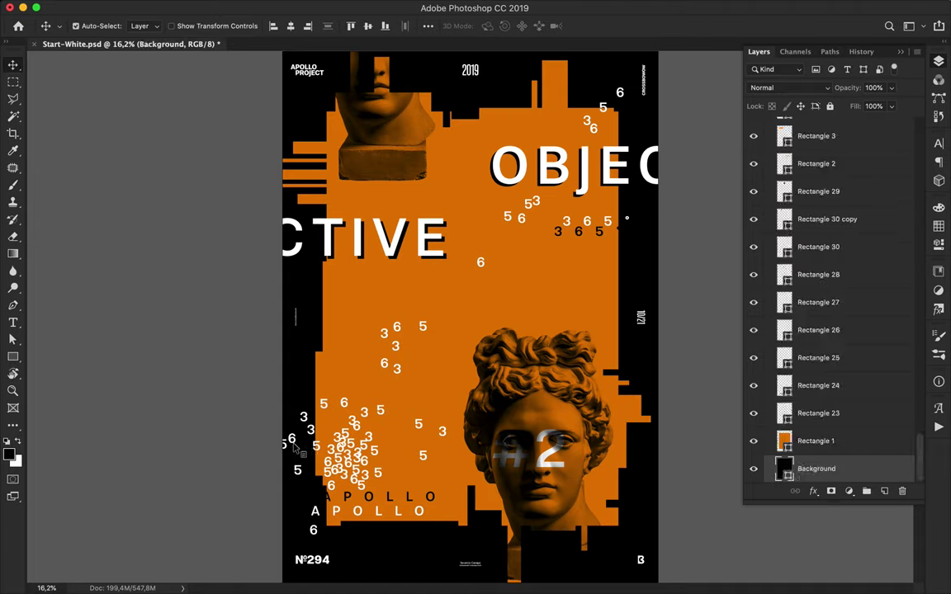
mouse_move(359, 487)
left_mouse_down()
mouse_move(328, 469)
mouse_move(355, 482)
left_mouse_up()
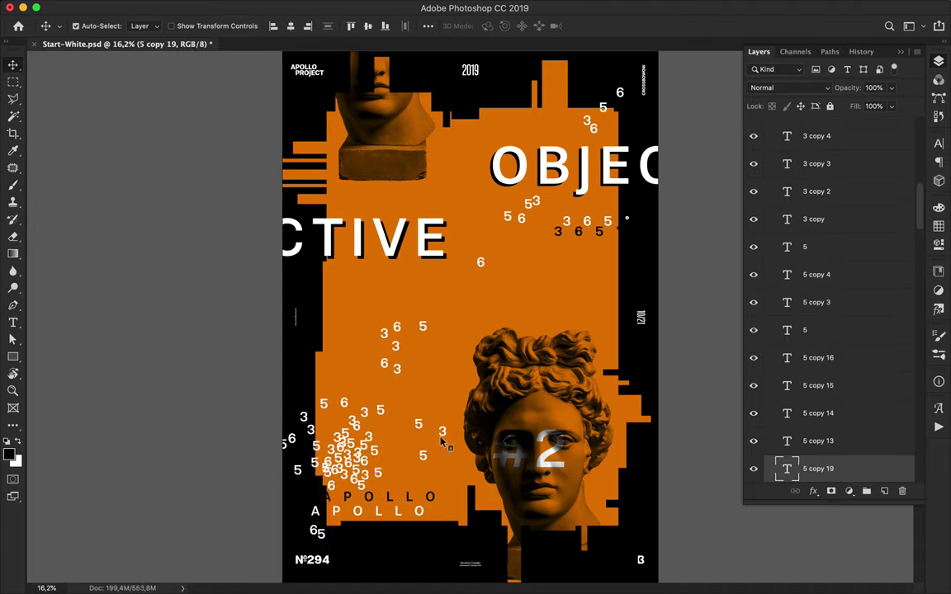
left_click_drag(440, 444, 294, 454)
left_click_drag(301, 417, 326, 384)
scroll(450, 413, "down", 2)
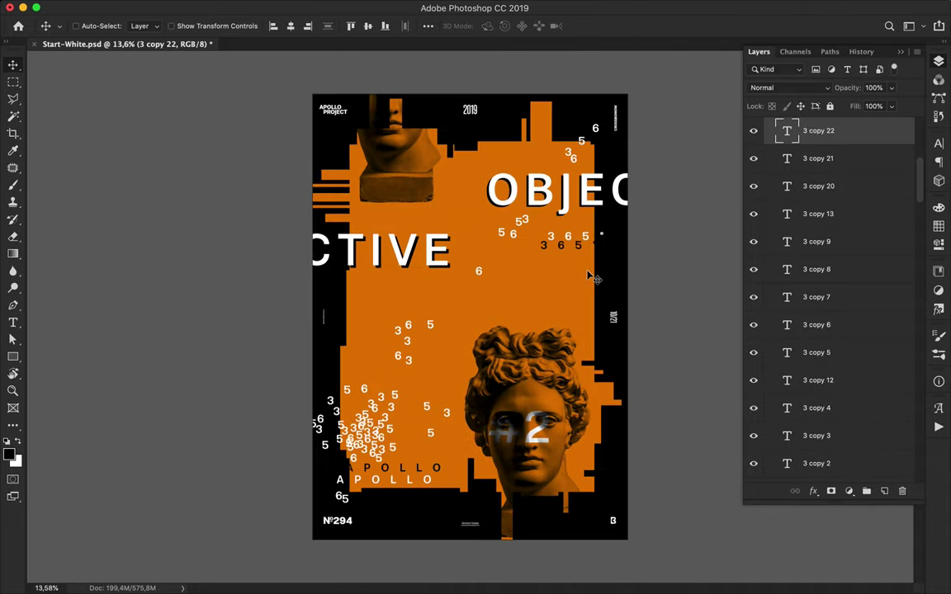
scroll(757, 298, "up", 5)
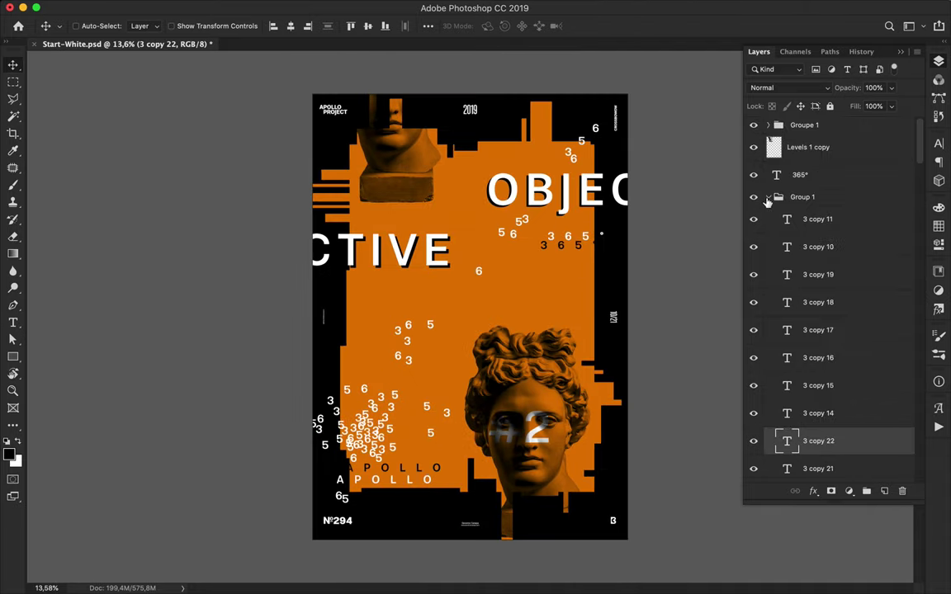
- Collapse the digit and Background layer groups and select the Background group
left_click(768, 198)
scroll(782, 356, "up", 5)
left_click(767, 346)
left_click(849, 465)
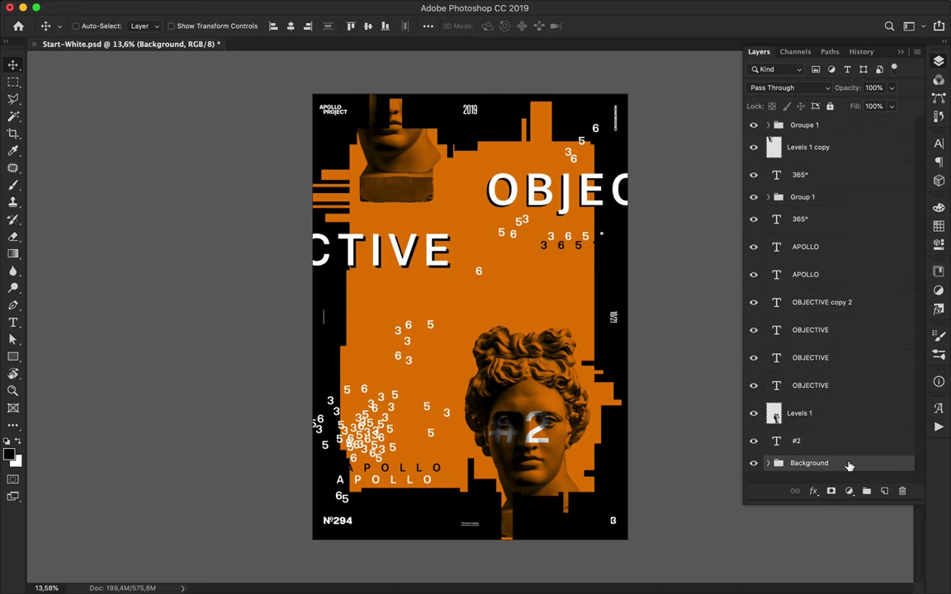
- Draw a large no-fill circle over the poster and move it down over the statue's head
key("u")
right_click(12, 356)
left_click(58, 345)
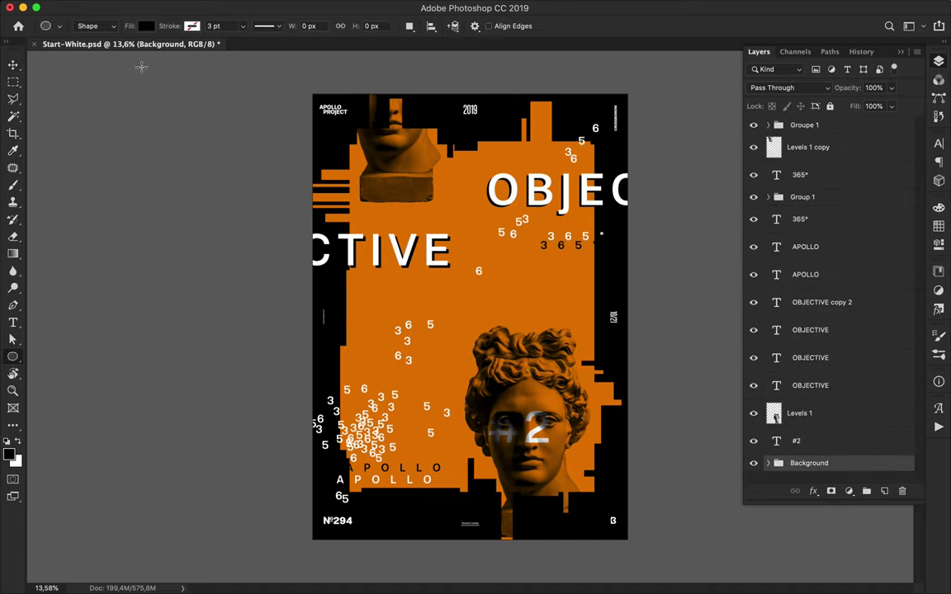
left_click(146, 25)
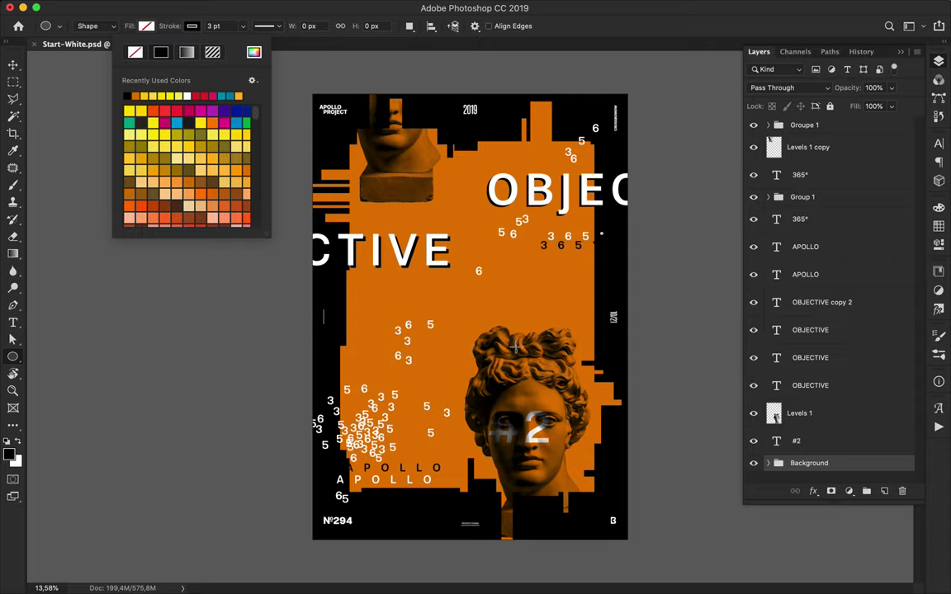
left_click_drag(541, 357, 665, 516)
key("v")
left_click_drag(399, 228, 403, 423)
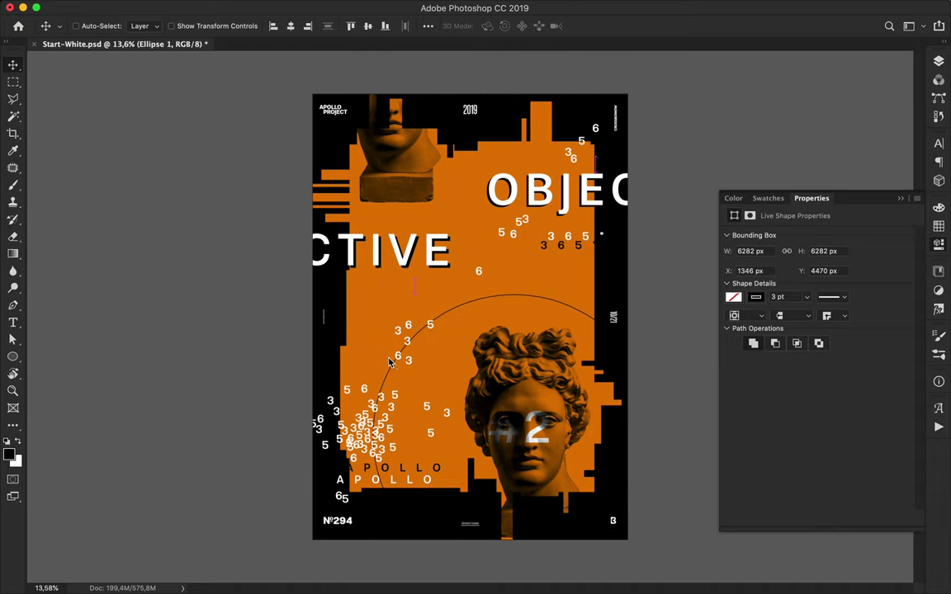
- Set the circle's stroke width to 1 pt
key("a")
left_click(276, 26)
type("1")
left_click(484, 269)
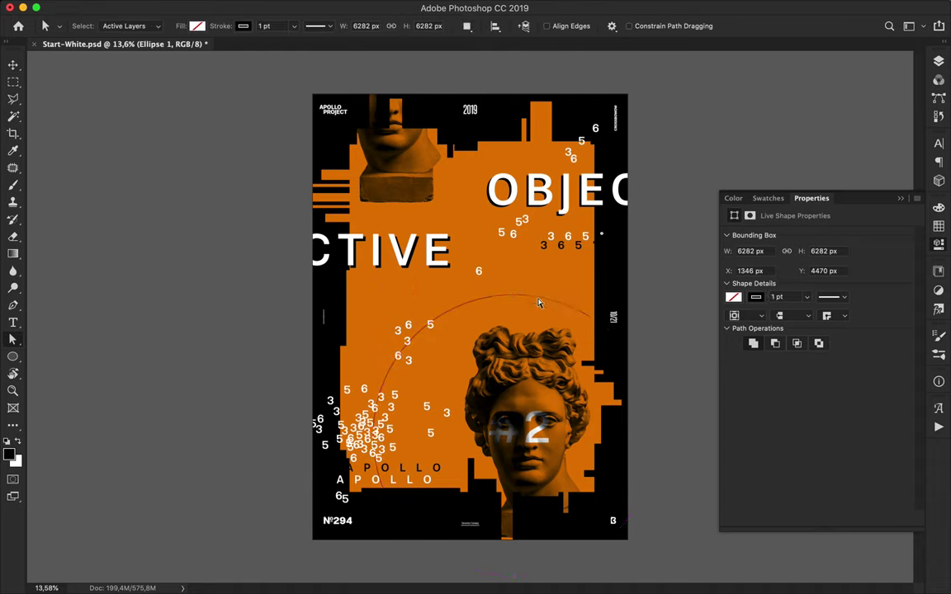
- Draw a thin diagonal line running down to the circle's arc with the Pen tool
key("p")
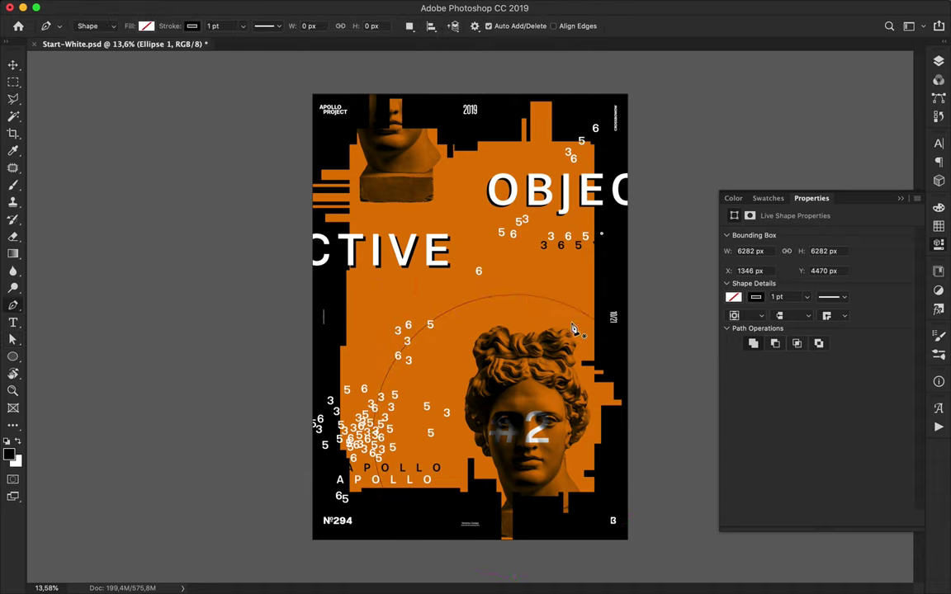
left_click(535, 311)
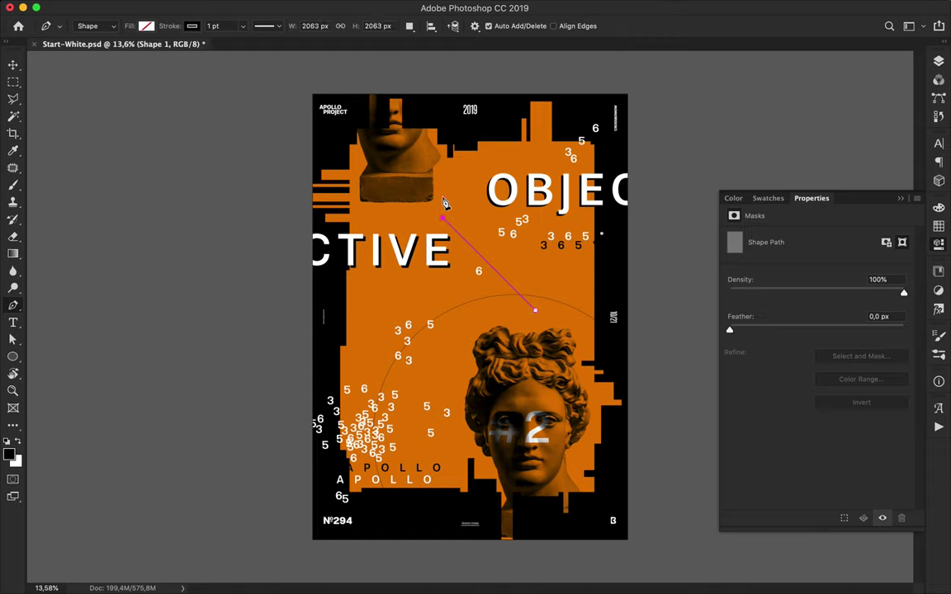
key("v")
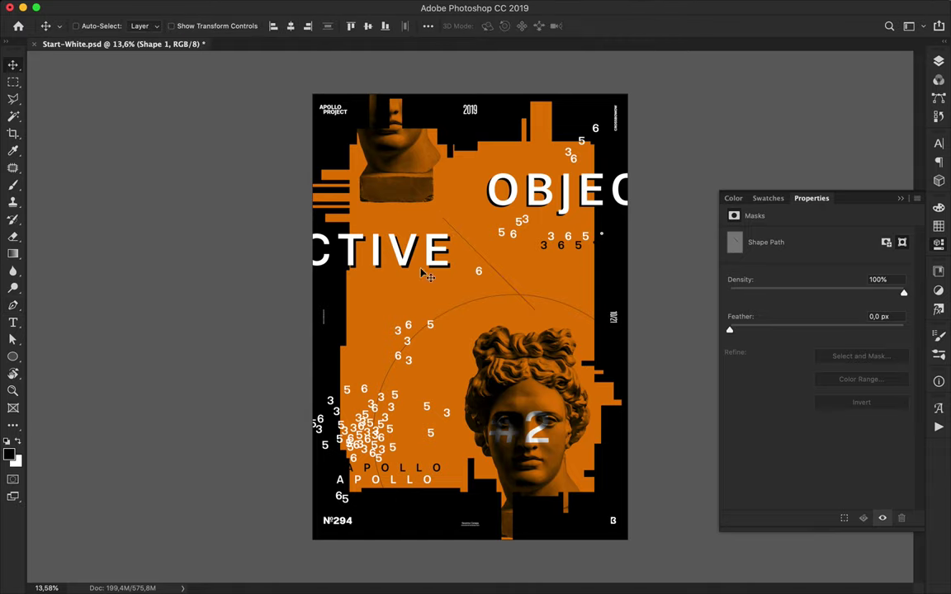
key("u")
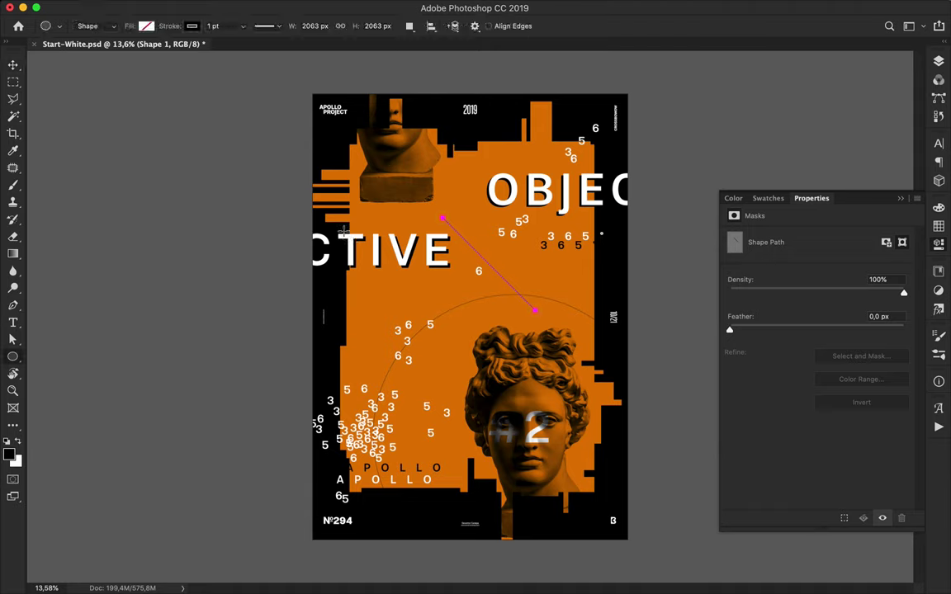
left_click_drag(16, 364, 50, 320)
- Draw a small 81 px outlined square beside the Apollo head and copy one beneath the cropped bust
scroll(353, 393, "up", 3)
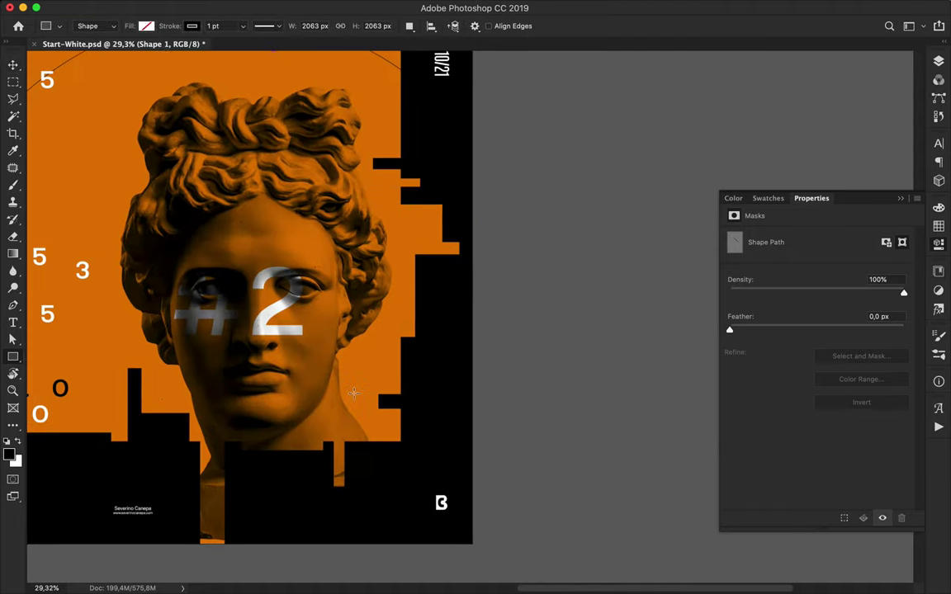
left_click_drag(371, 401, 360, 350)
key("v")
scroll(429, 288, "down", 2)
scroll(428, 288, "down", 1)
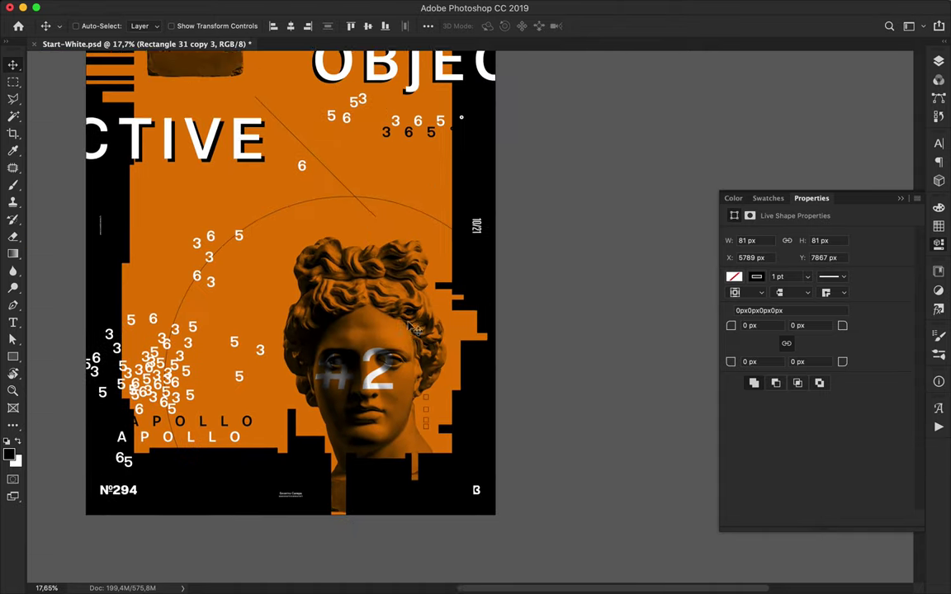
scroll(428, 288, "up", 3)
left_click_drag(463, 493, 173, 158)
- Duplicate the square twice to the right to form a row beneath the bust
scroll(193, 179, "up", 2)
scroll(193, 179, "up", 2)
scroll(193, 179, "up", 1)
left_click_drag(291, 276, 398, 279)
left_click_drag(388, 278, 467, 280)
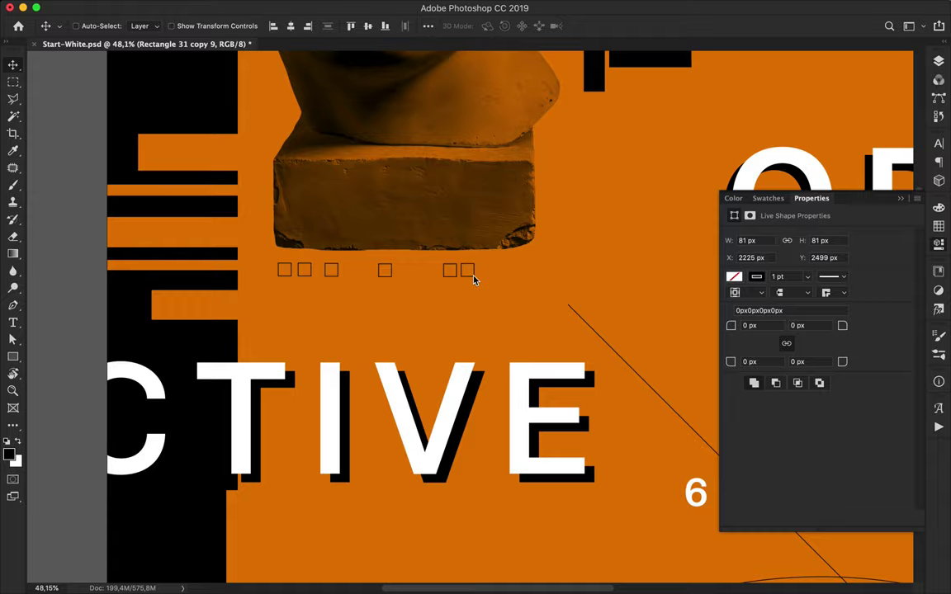
key("ctrl+0")
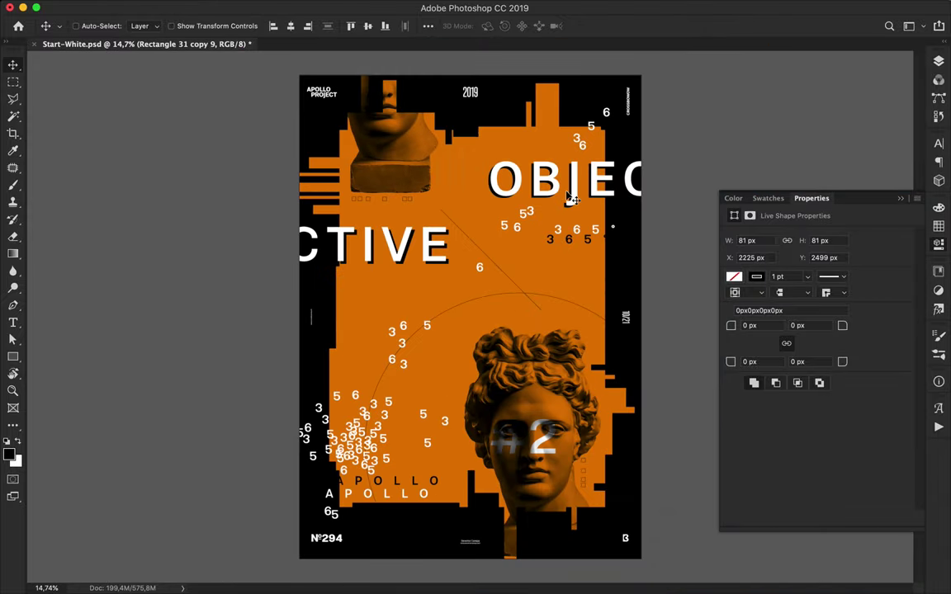
scroll(572, 200, "down", 1)
scroll(580, 194, "up", 2)
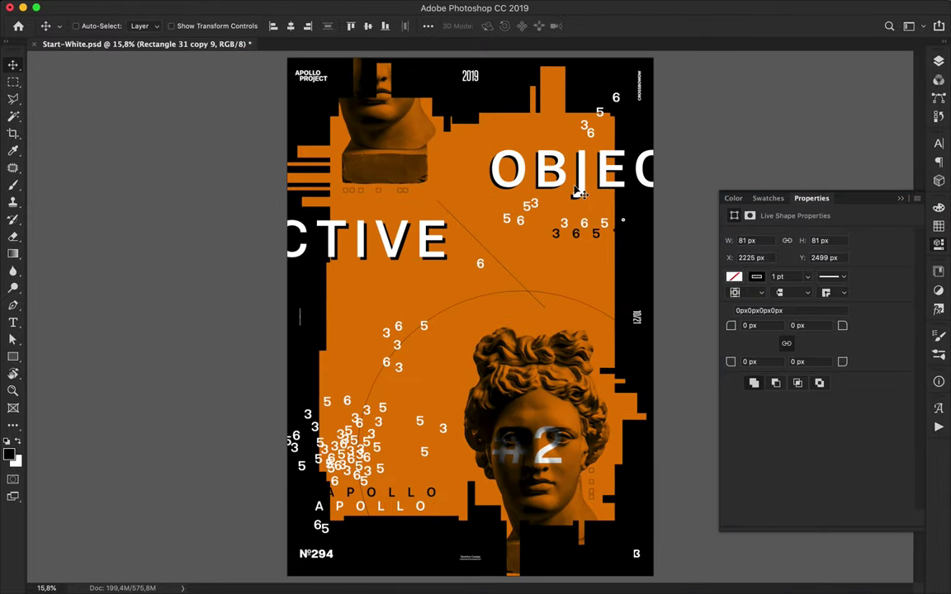
left_click(444, 213)
- Stretch the diagonal line's top anchor up to the bust's base
key("a")
left_click_drag(444, 213, 442, 174)
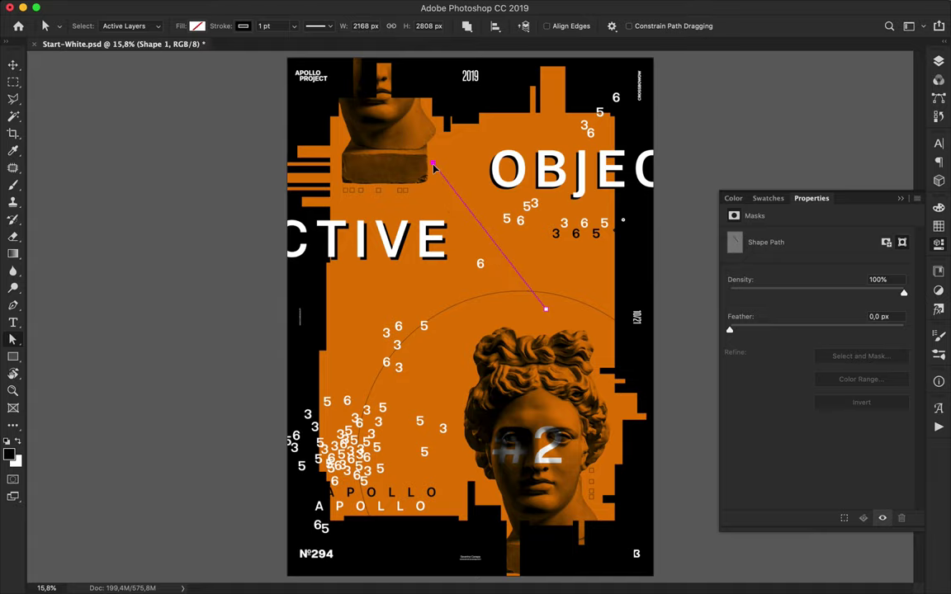
key("v")
- Draw a short horizontal tick line and duplicate it down the panel's left side
key("p")
scroll(347, 279, "up", 3)
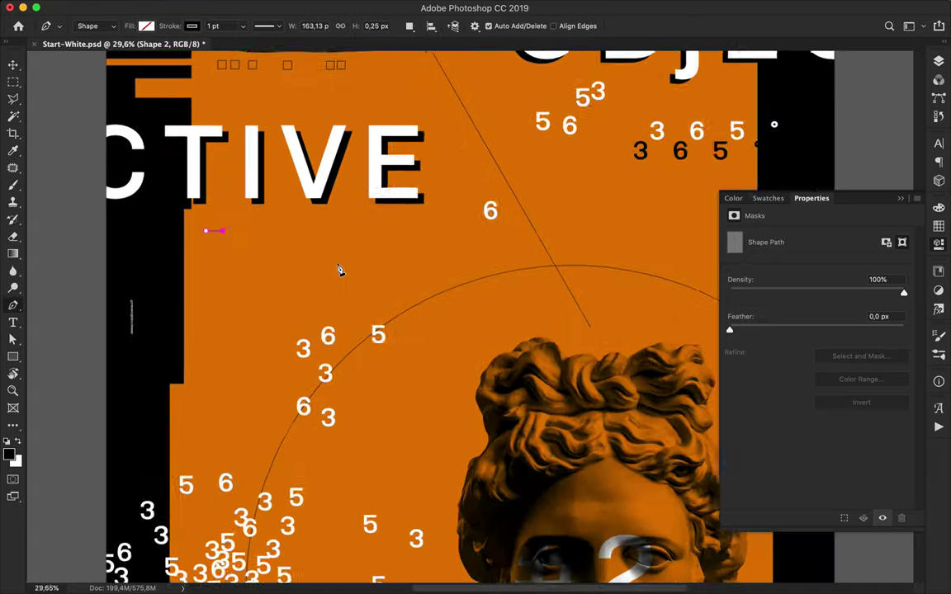
key("v")
left_click_drag(336, 381, 336, 404)
key("F7")
left_click(826, 397, "shift")
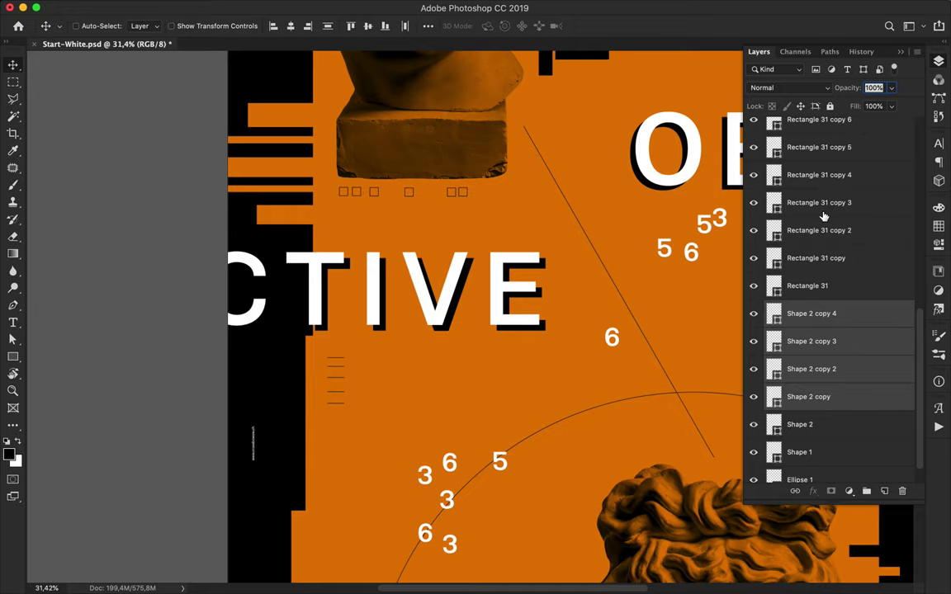
scroll(522, 222, "down", 2)
left_click_drag(336, 334, 336, 384, "alt")
left_click_drag(838, 326, 842, 320)
mouse_move(335, 382)
left_mouse_down()
mouse_move(335, 435)
mouse_move(367, 475)
left_mouse_up()
- Group all the tick line layers and copy the group into a second column to the right
scroll(479, 417, "down", 2)
scroll(853, 316, "down", 3)
scroll(851, 316, "down", 3)
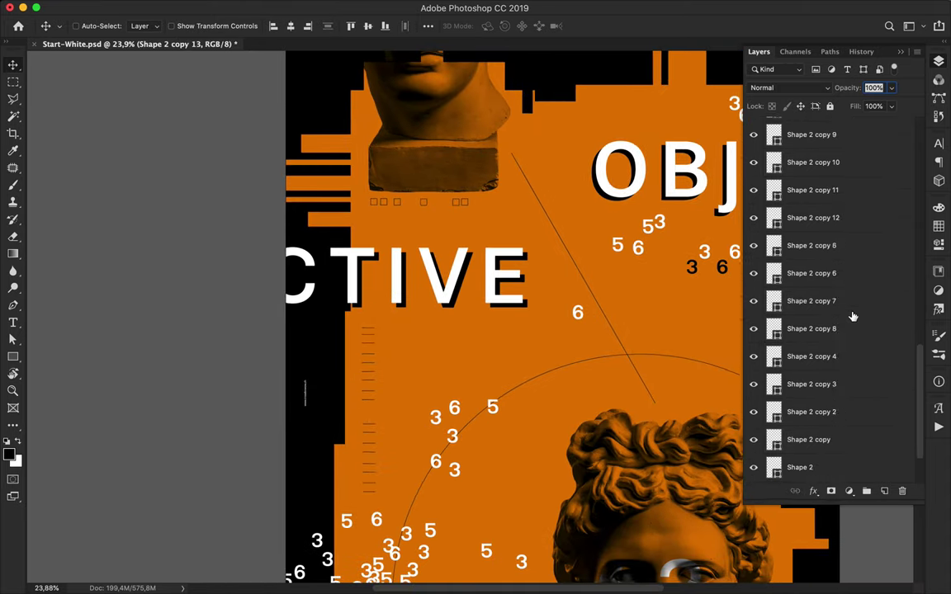
scroll(851, 316, "down", 3)
left_click(849, 445, "shift")
key("ctrl+g")
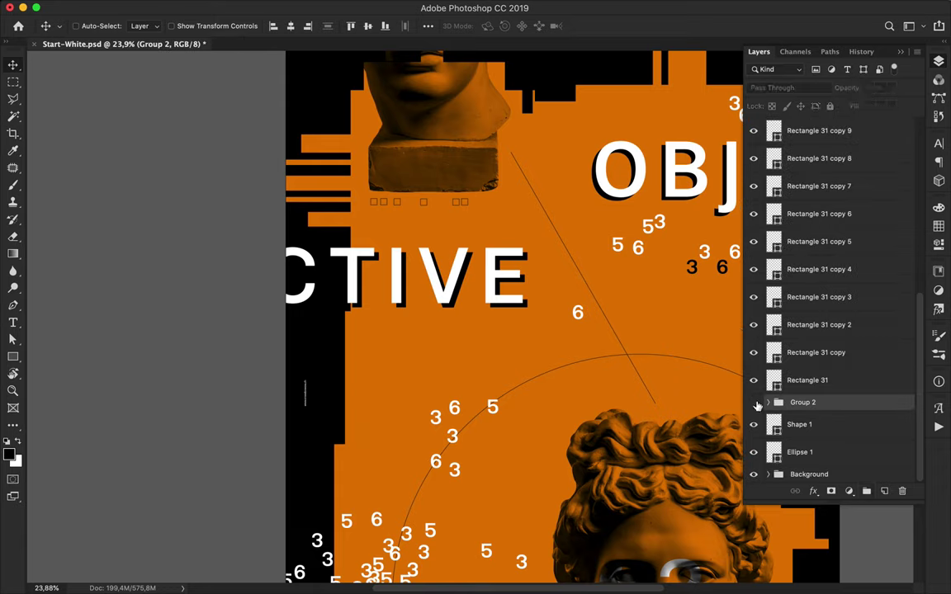
left_click_drag(428, 381, 407, 377, "alt")
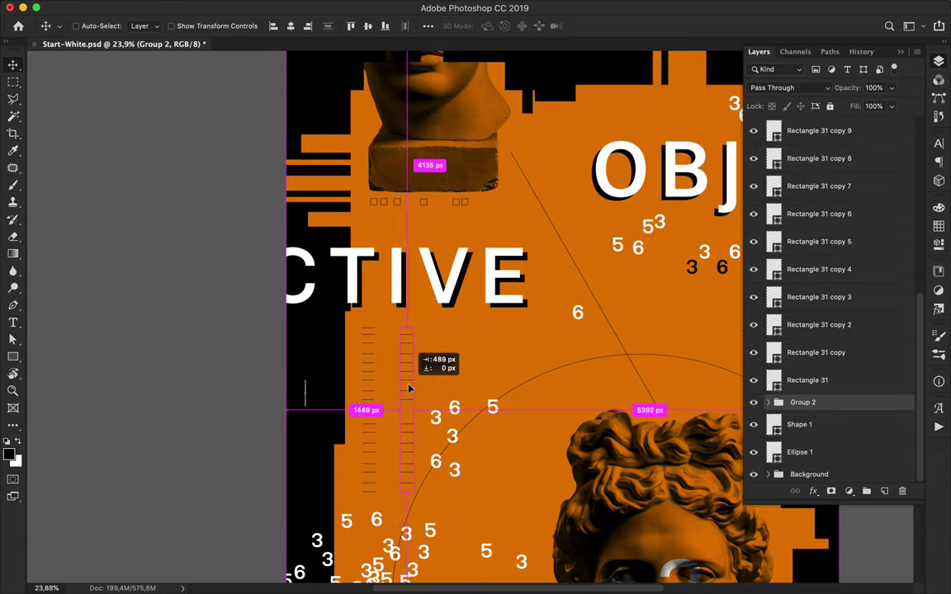
- Find and delete a stray tick mark in the columns
left_click(408, 332)
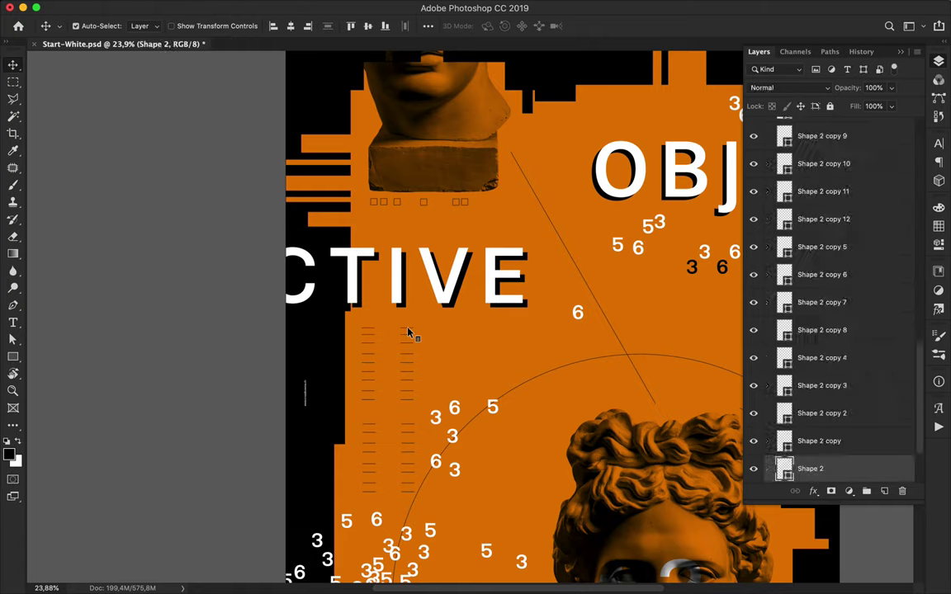
left_click(409, 494)
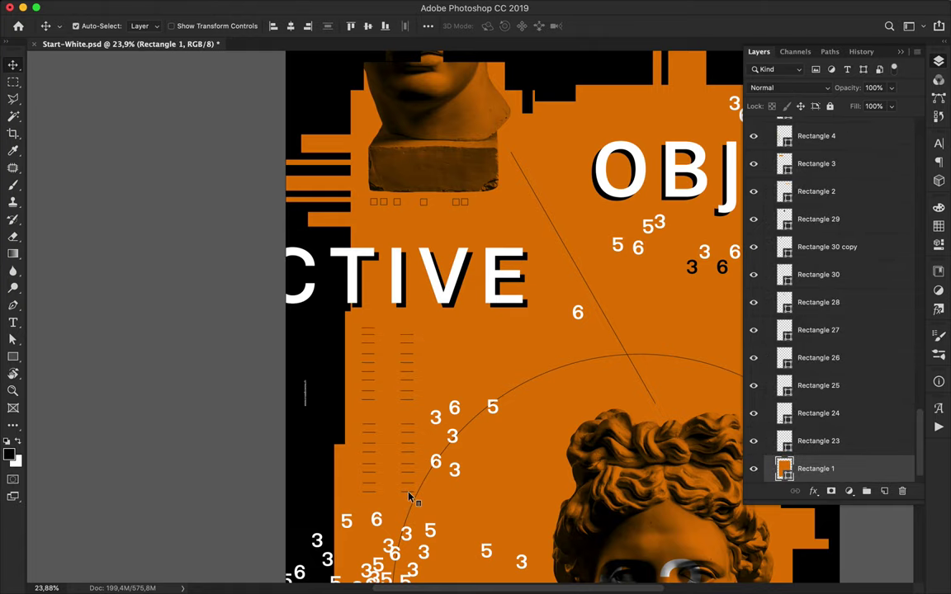
scroll(405, 493, "up", 5)
mouse_move(442, 394)
left_mouse_down()
mouse_move(382, 314)
mouse_move(391, 264)
left_mouse_up()
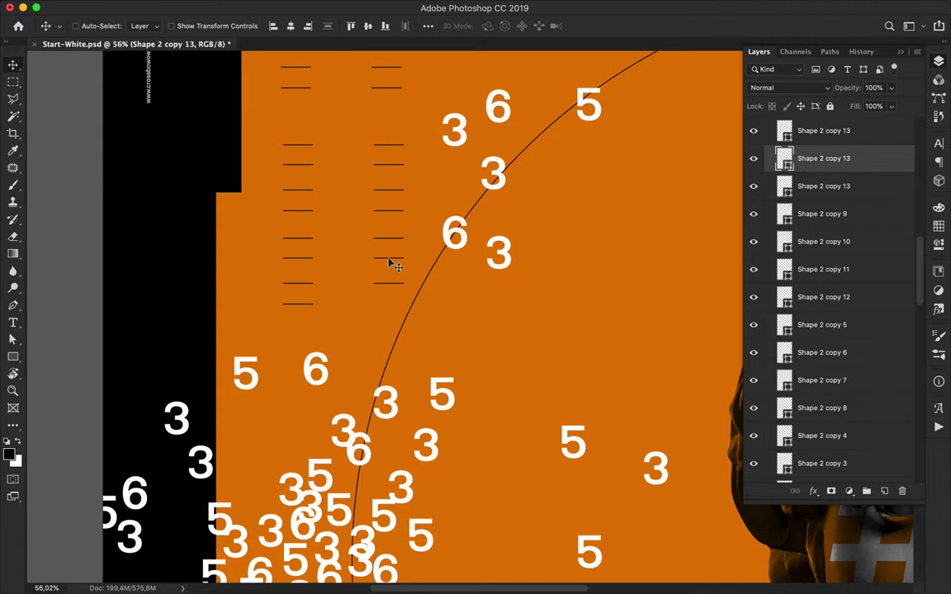
left_click(393, 151)
scroll(393, 153, "up", 2)
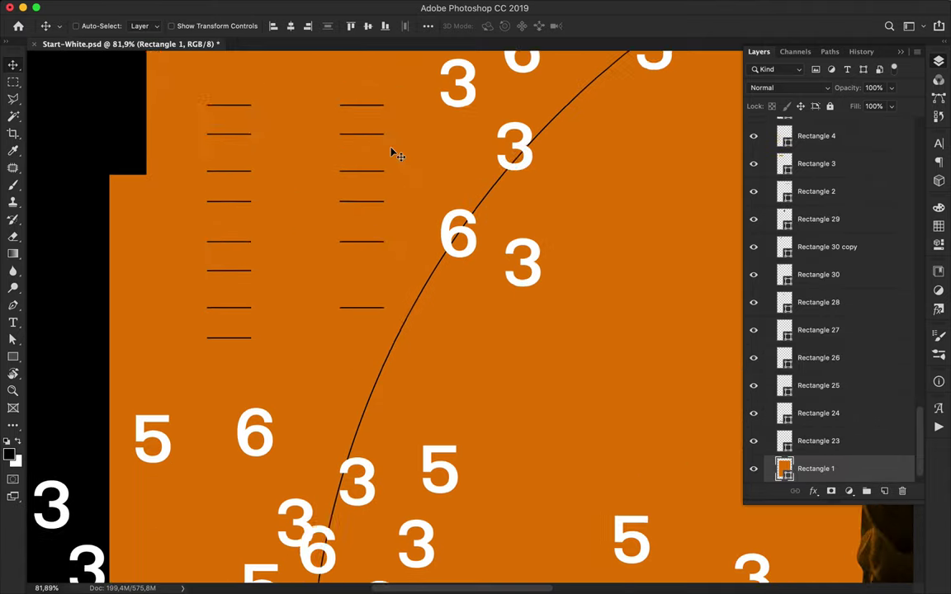
left_click(393, 153)
scroll(388, 148, "up", 3)
left_click(384, 134)
left_click(384, 129)
left_click(368, 199)
key("Delete")
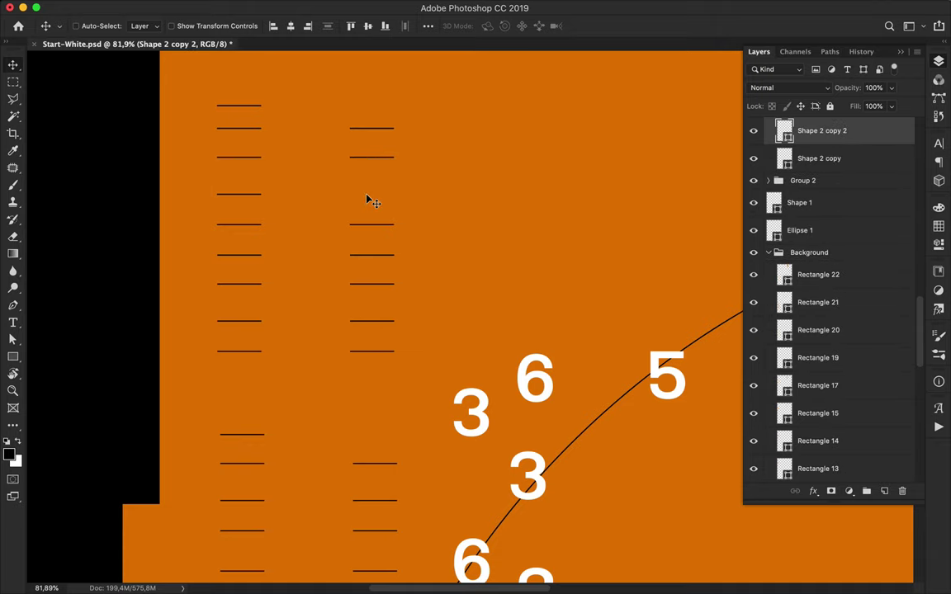
scroll(444, 232, "down", 2)
scroll(444, 231, "down", 3)
scroll(805, 204, "up", 3)
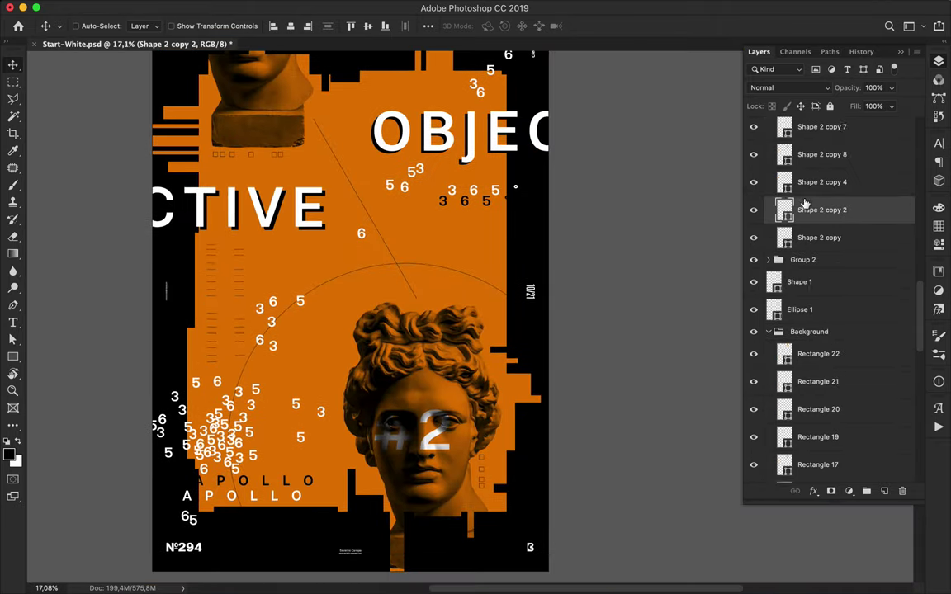
- Copy the Group 2 tick columns lower on the orange panel
scroll(805, 204, "up", 8)
left_click(768, 174)
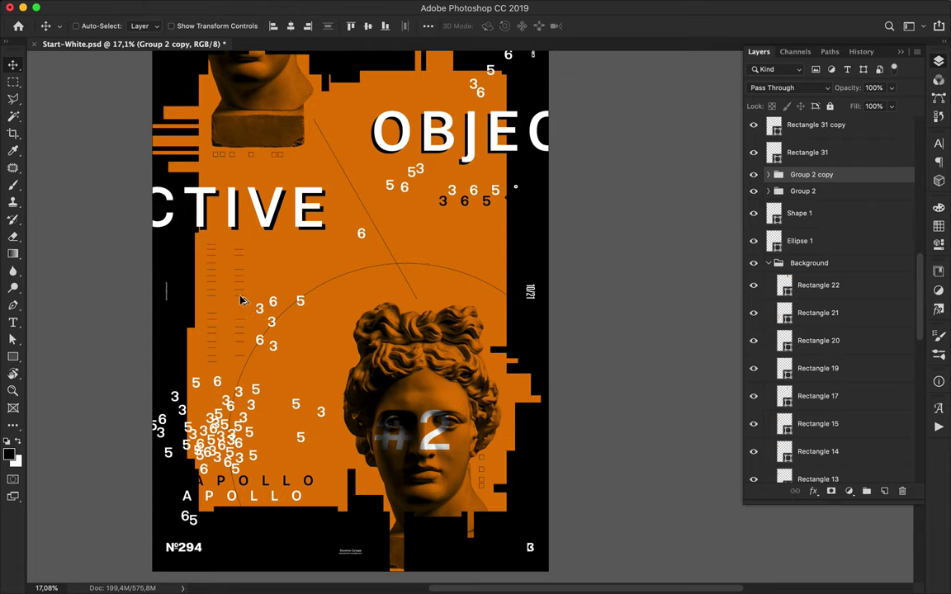
left_click_drag(242, 301, 512, 280)
key("super+0")
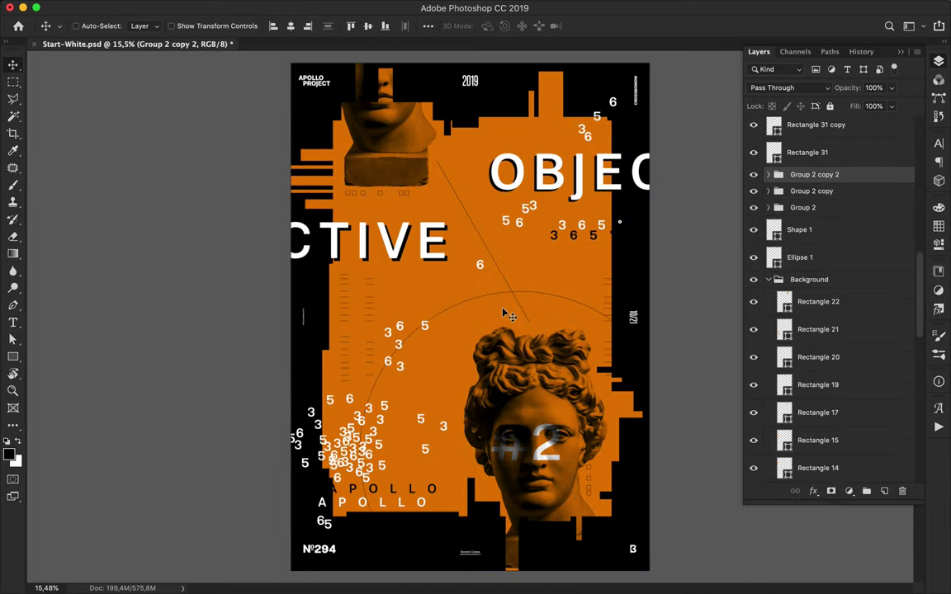
- Duplicate another tick-column group, move it down 1993 px, and save Start-White.psd
left_click(811, 191)
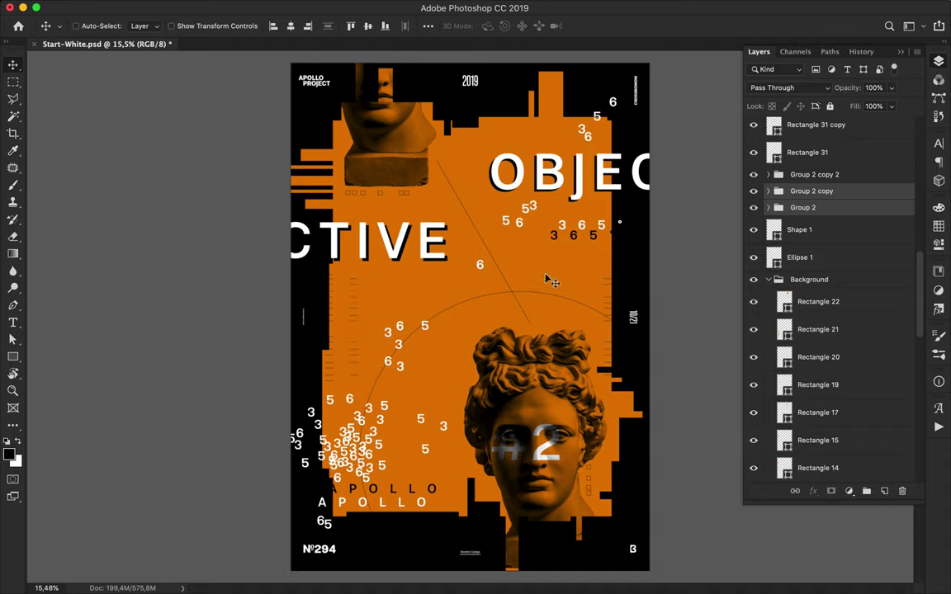
key("super+j")
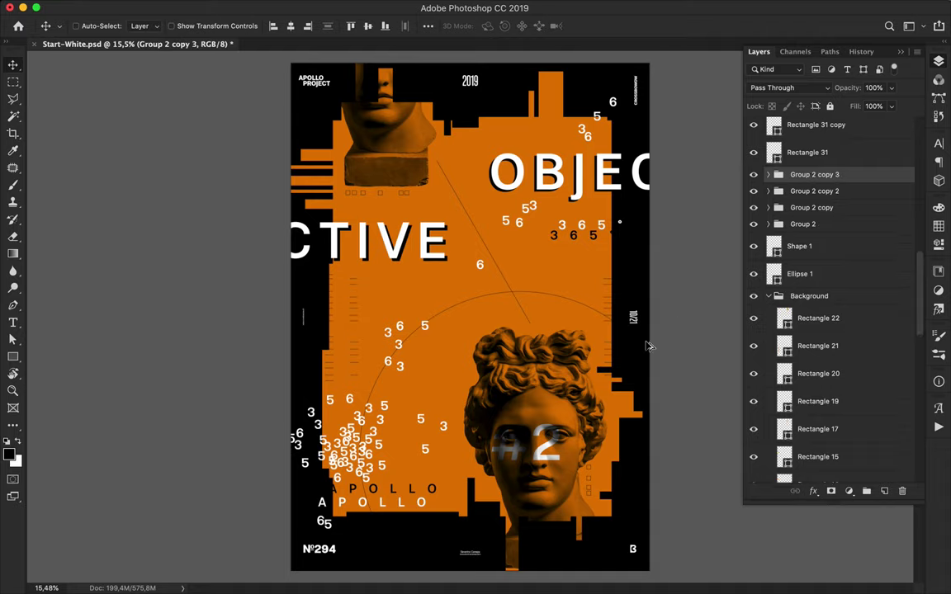
left_click_drag(608, 290, 625, 423)
key("super+s")
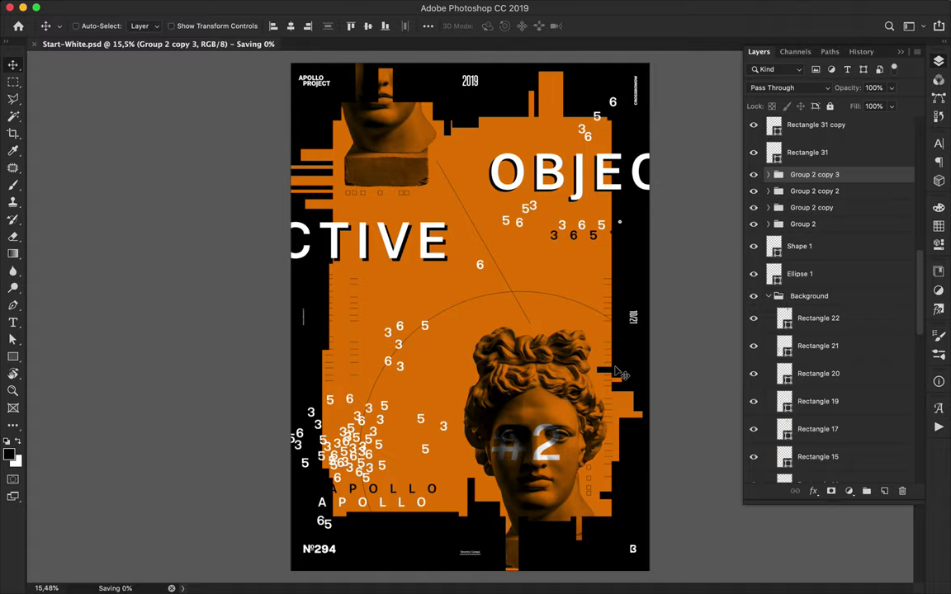